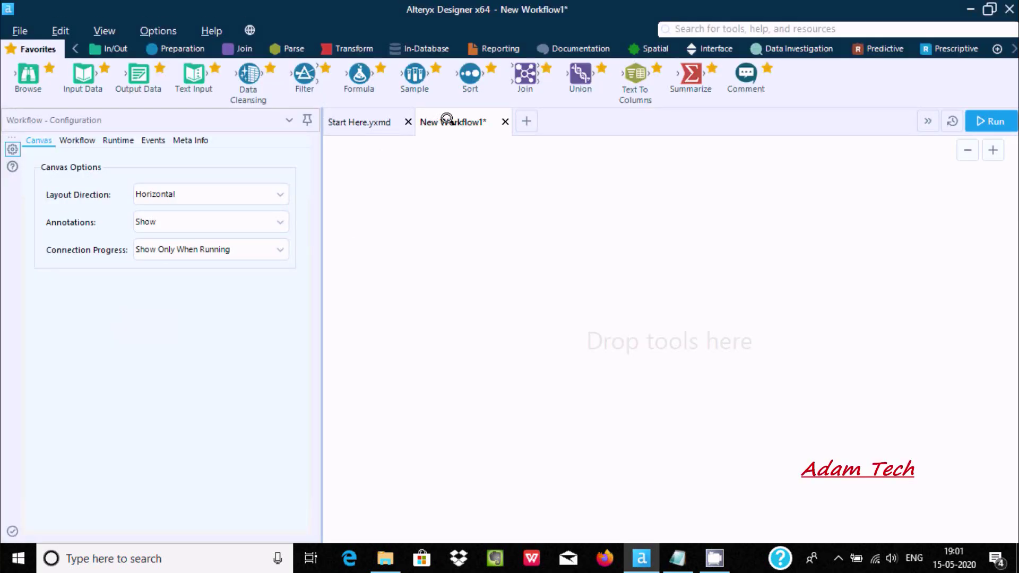
Add an Input Data tool to the workflow canvas and connect it to the comma-separated file pqr.csv on the Desktop.
drag(82, 74, 384, 191)
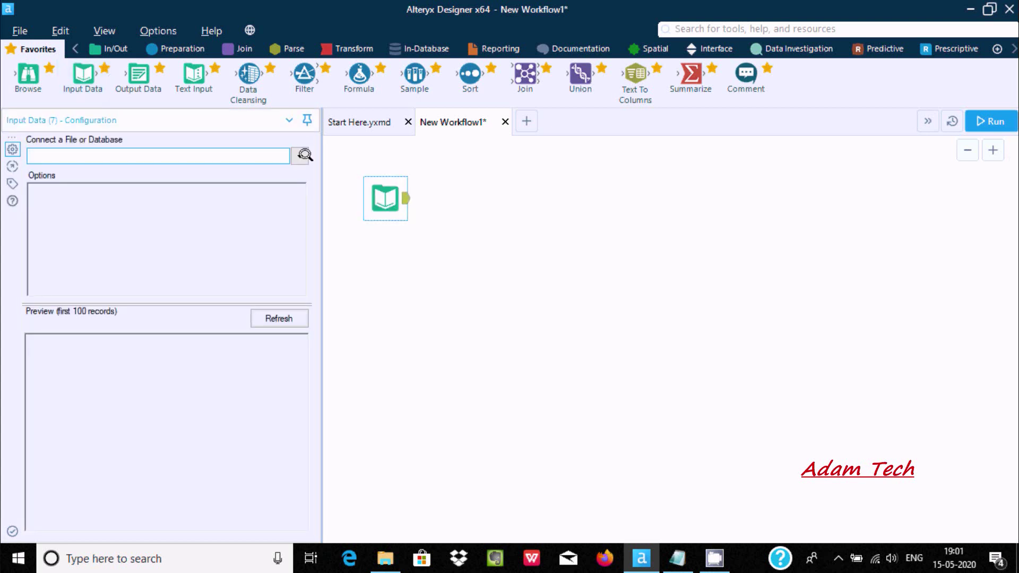
click(301, 155)
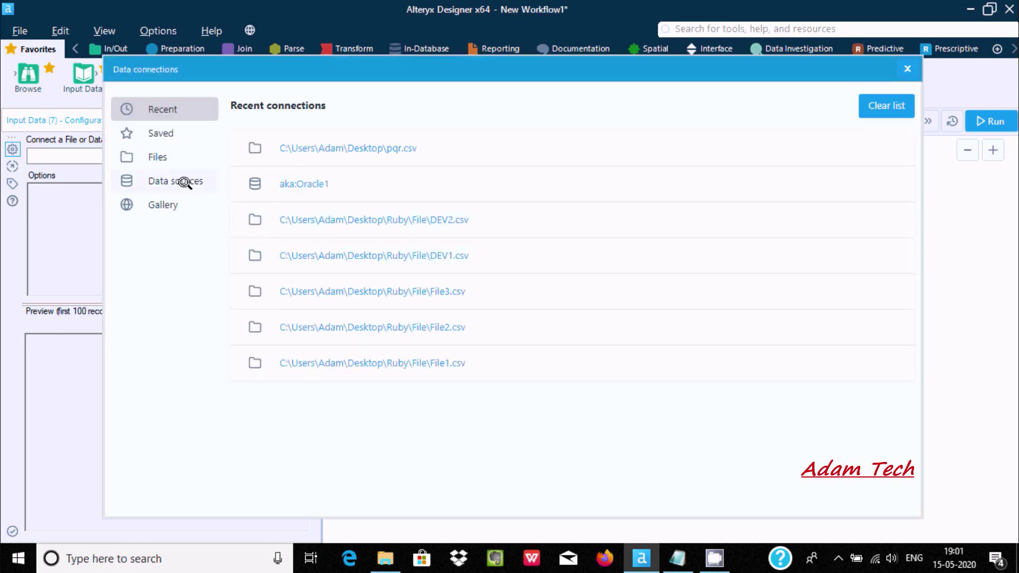
click(159, 154)
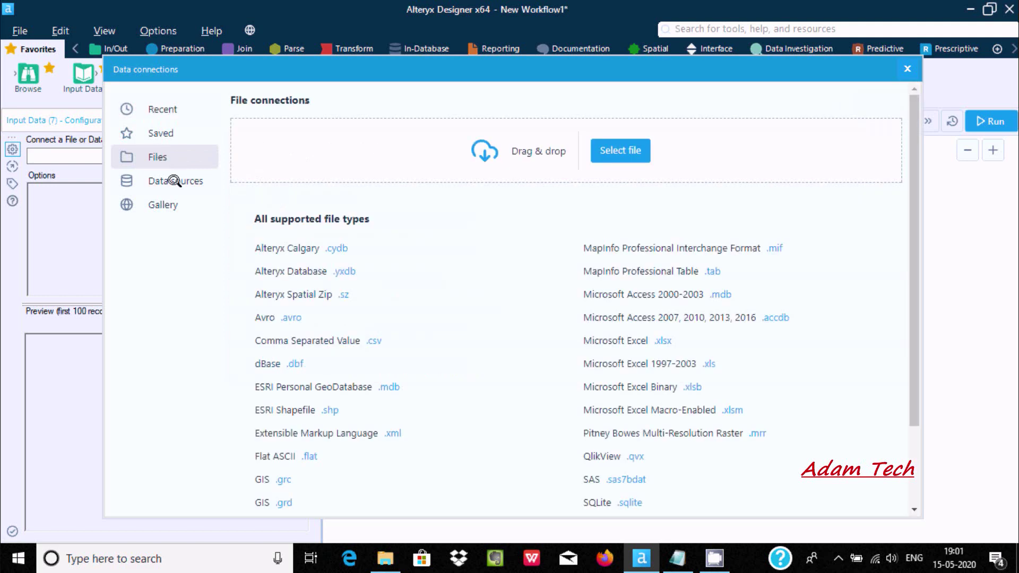
click(308, 337)
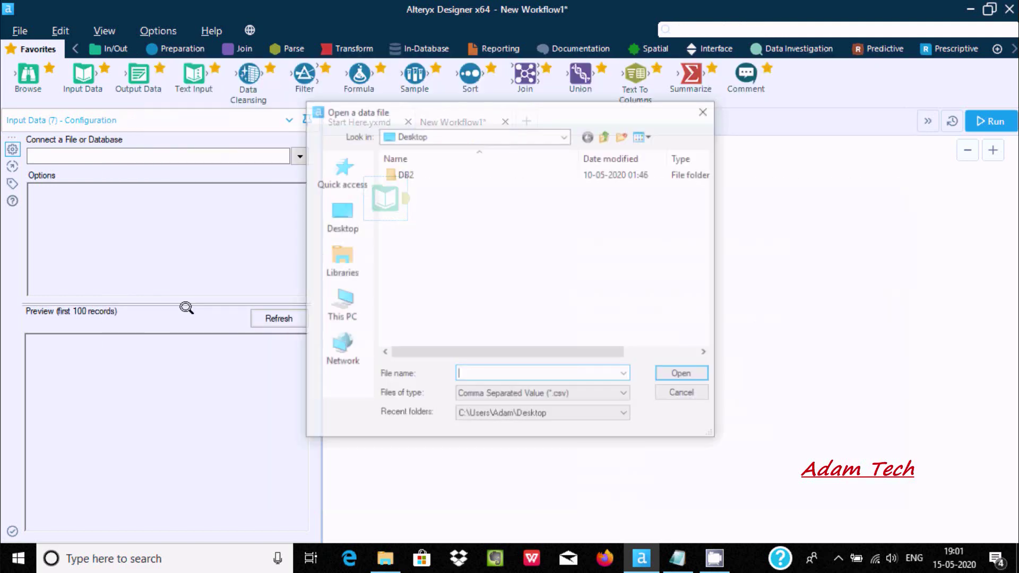
click(326, 202)
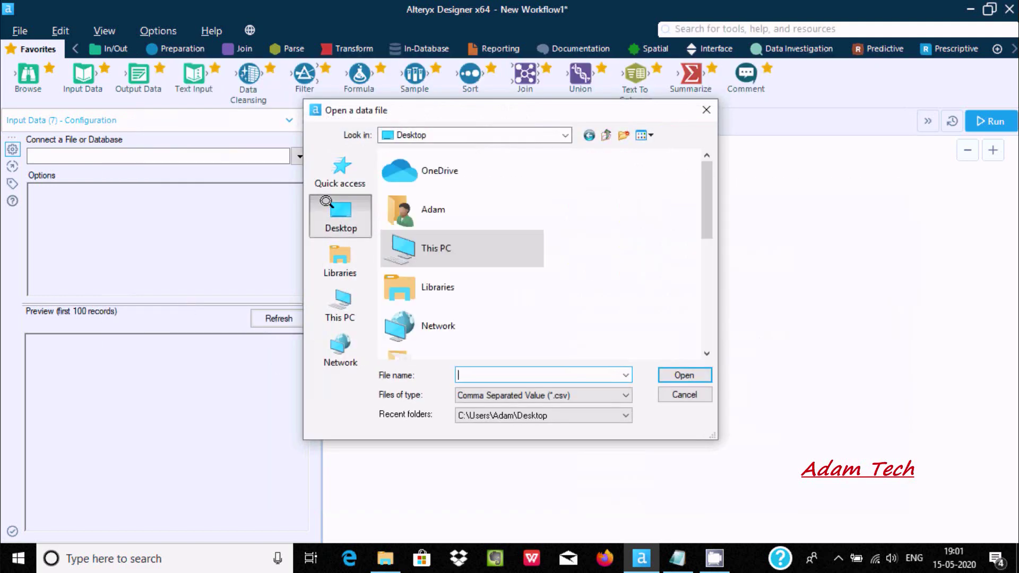
drag(700, 209, 557, 318)
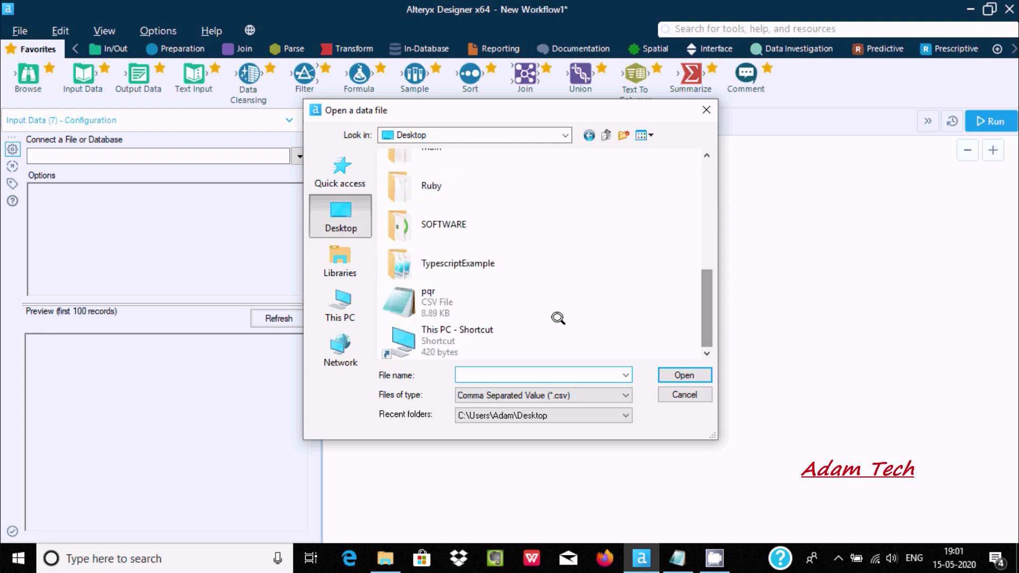
click(473, 297)
click(684, 375)
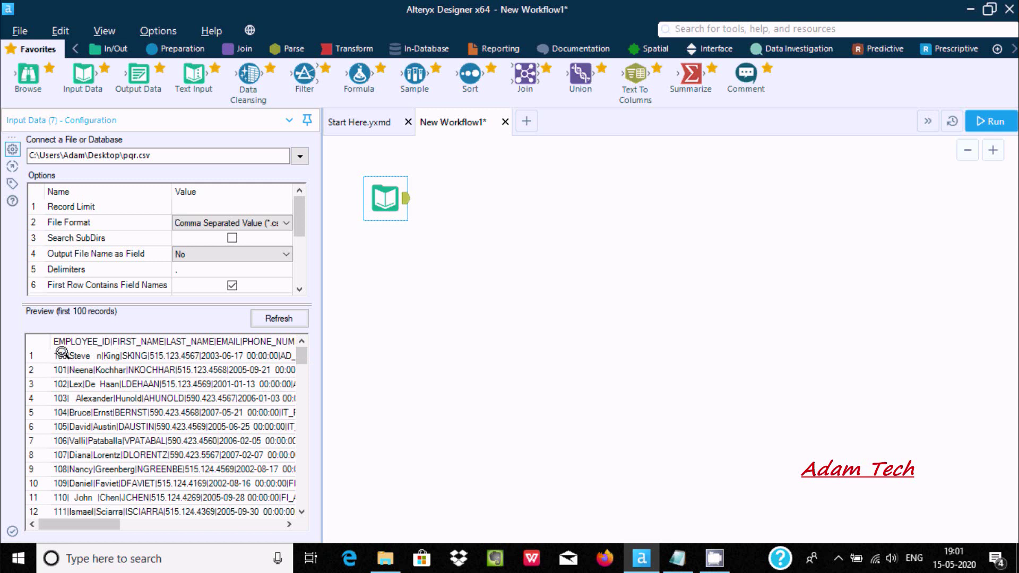
Set the delimiter of the pqr.csv input to | and reload the tool's preview to check the separated fields.
click(180, 268)
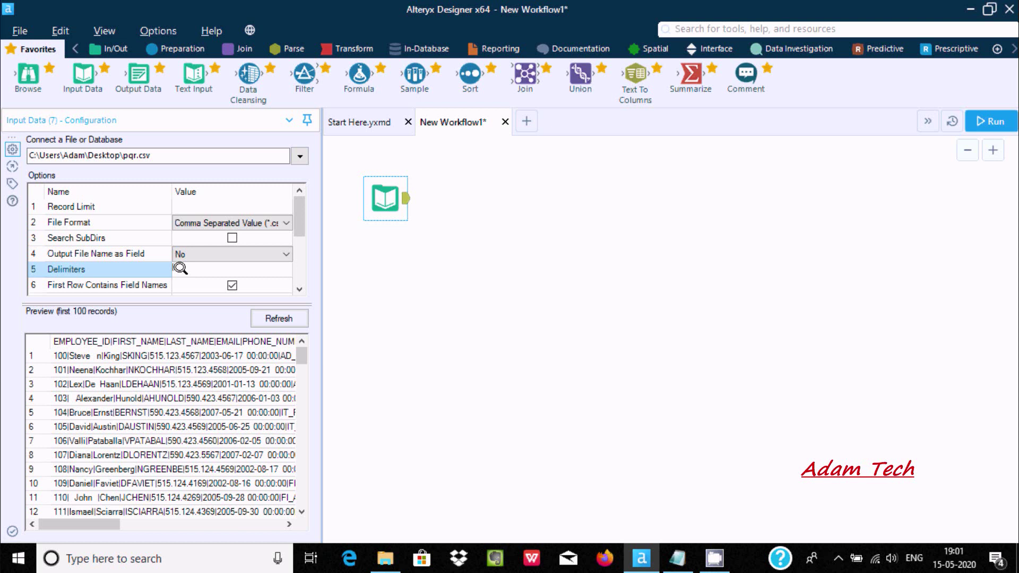
key(Down)
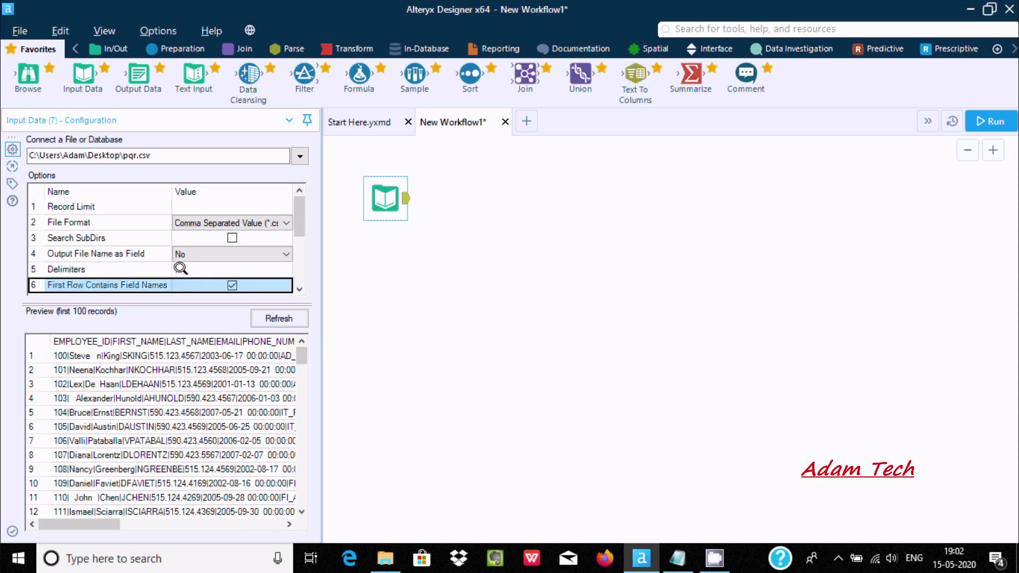
click(374, 192)
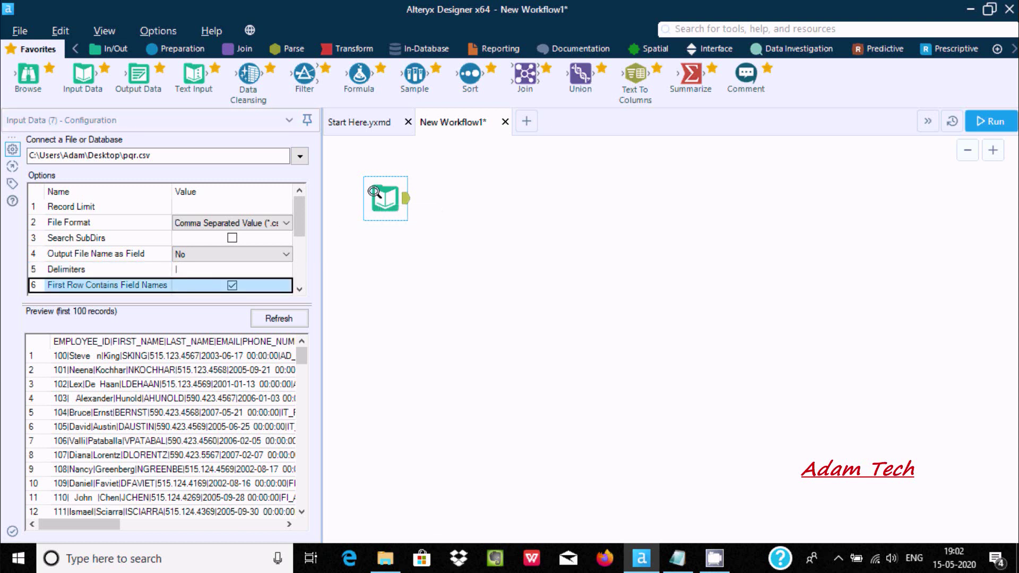
click(388, 232)
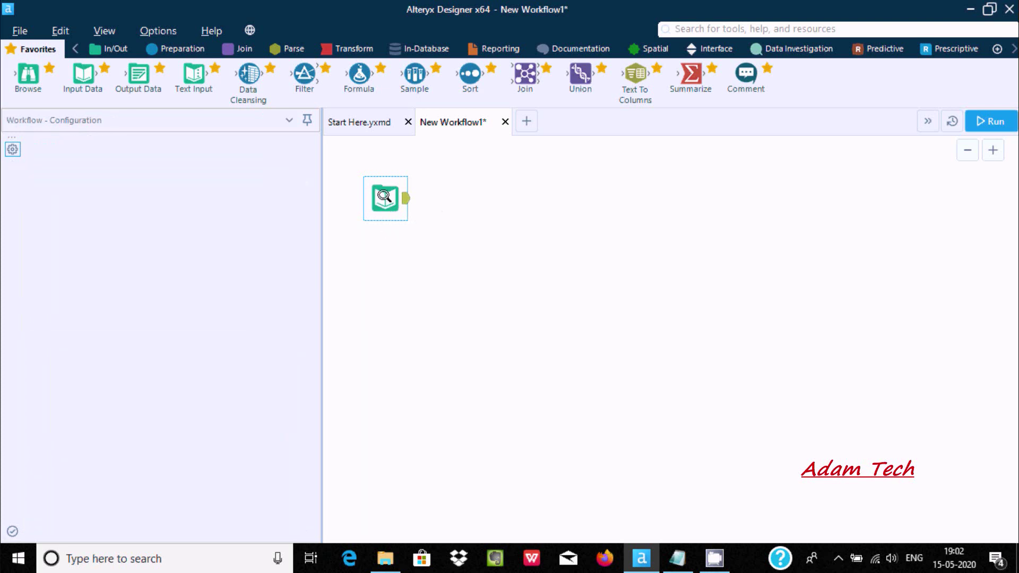
click(380, 188)
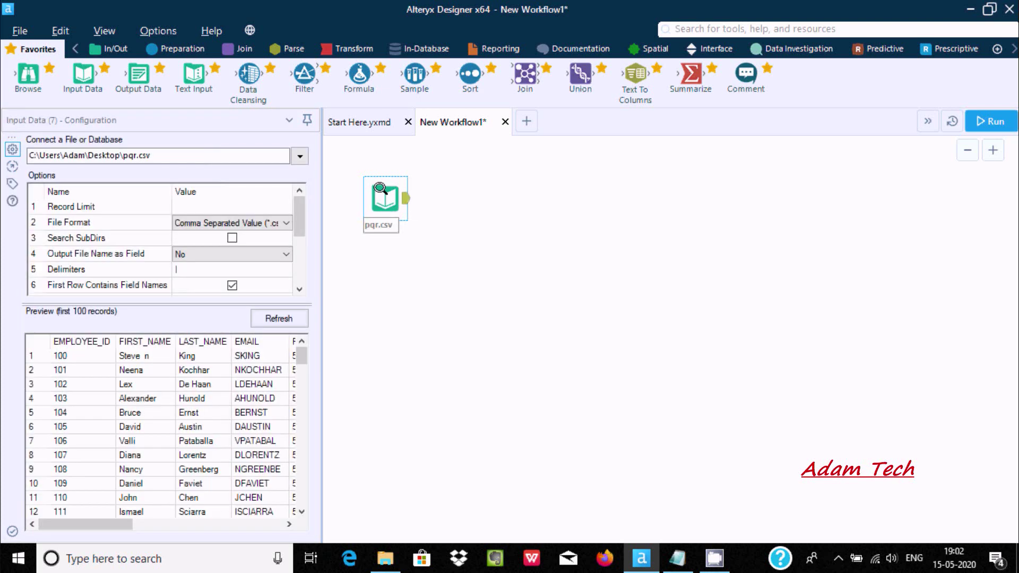
drag(74, 515, 34, 500)
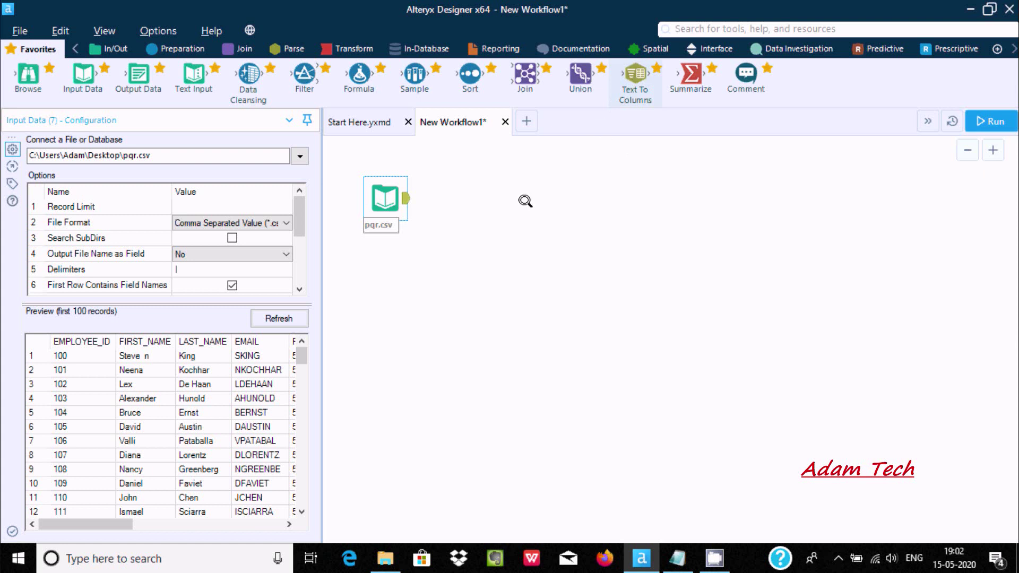
Place a Text To Columns tool beside the Input Data tool and connect the pqr.csv output to its input.
drag(525, 202, 525, 202)
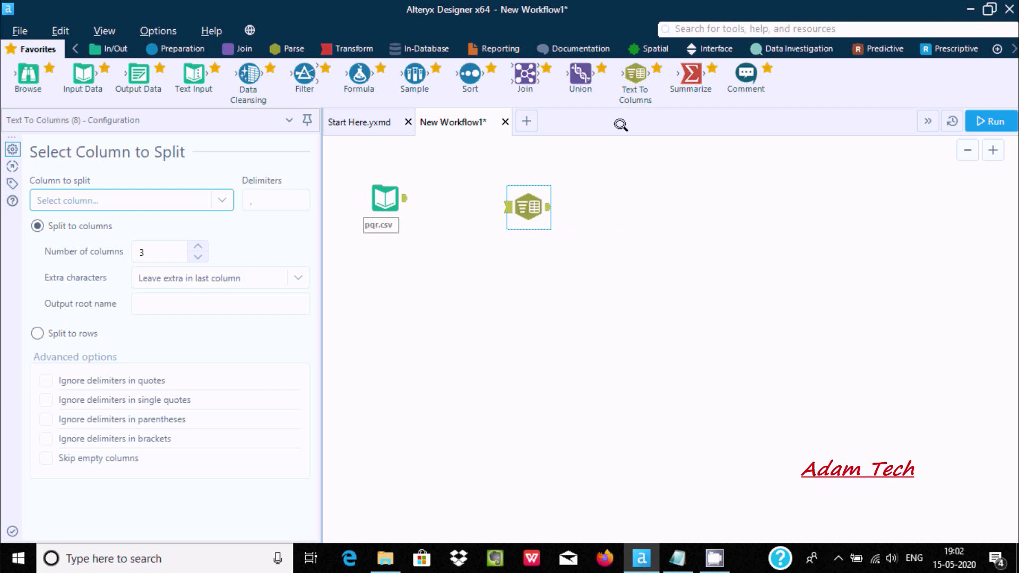
mouse_move(628, 78)
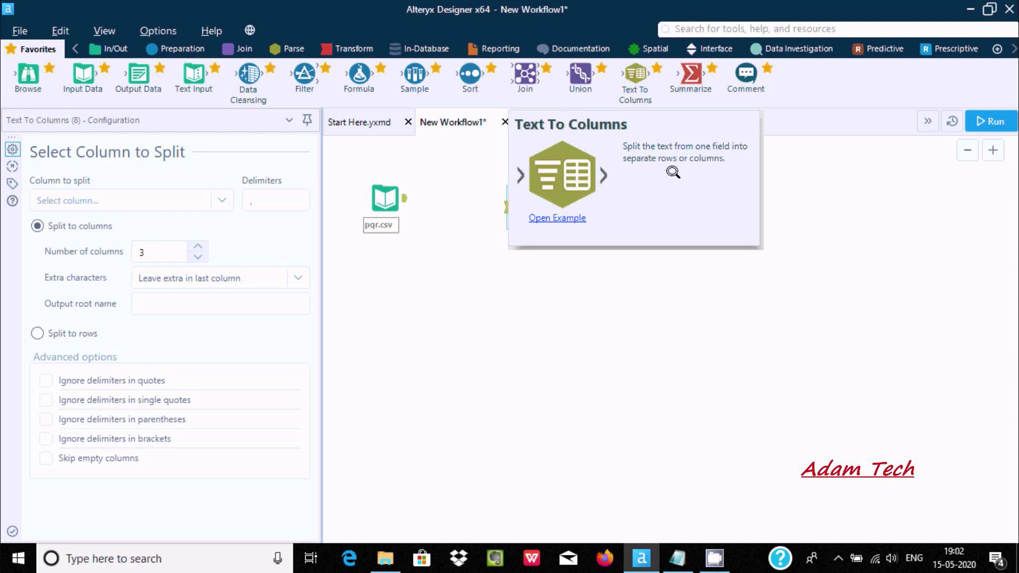
click(434, 171)
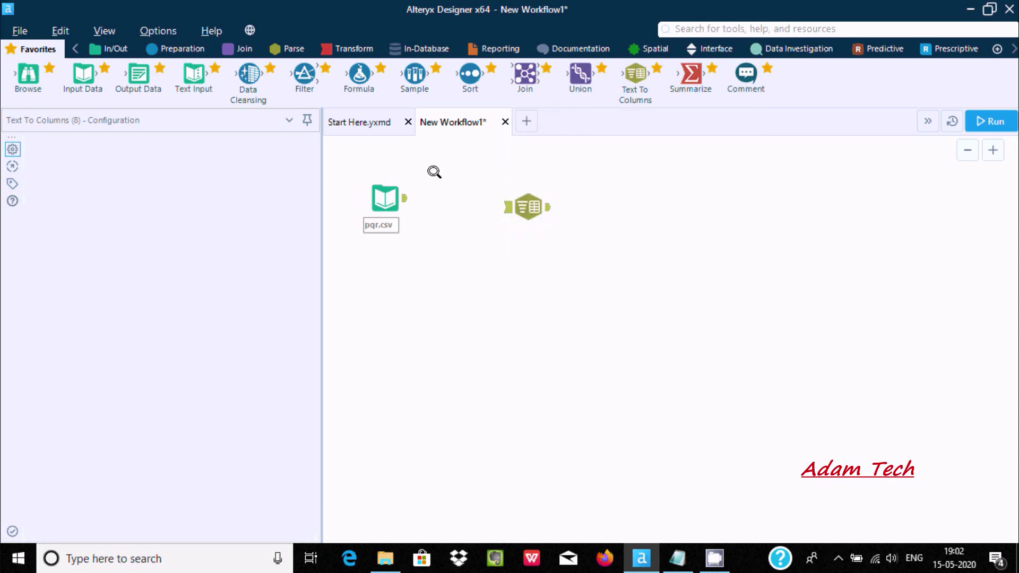
drag(404, 198, 508, 206)
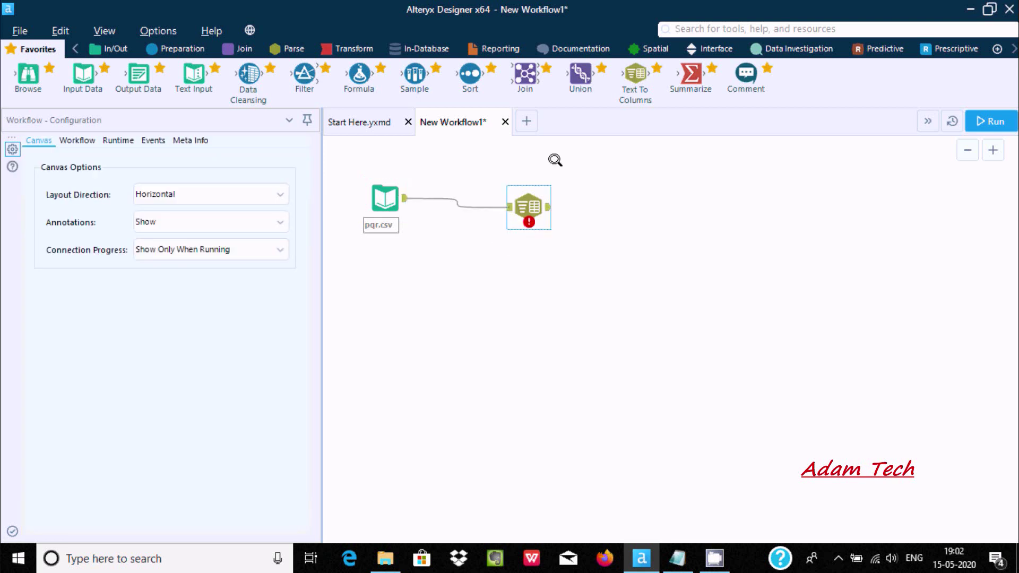
Add a Report Text tool after Text To Columns and connect the Text To Columns output to it.
click(493, 50)
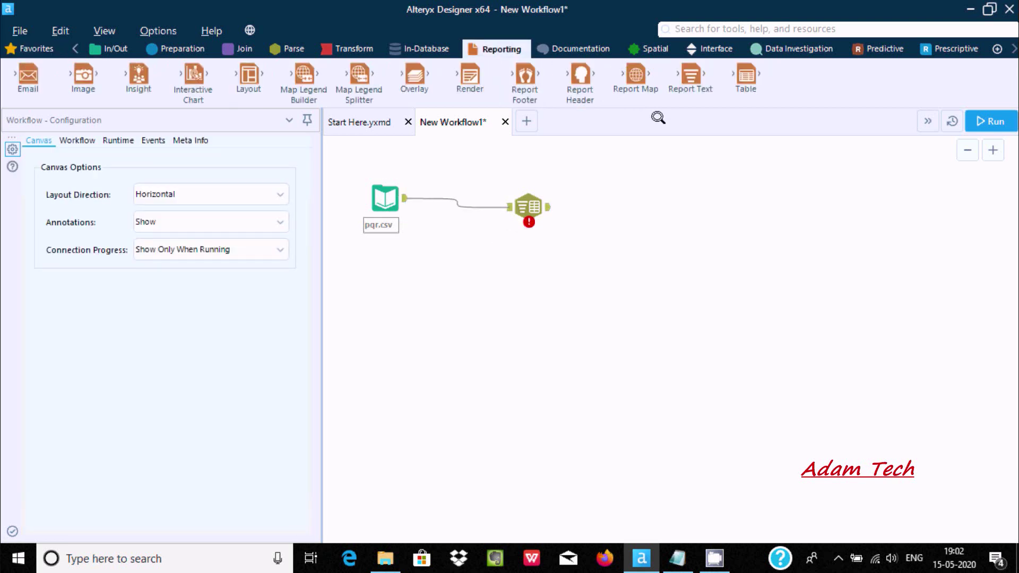
drag(693, 71, 674, 200)
drag(548, 207, 680, 199)
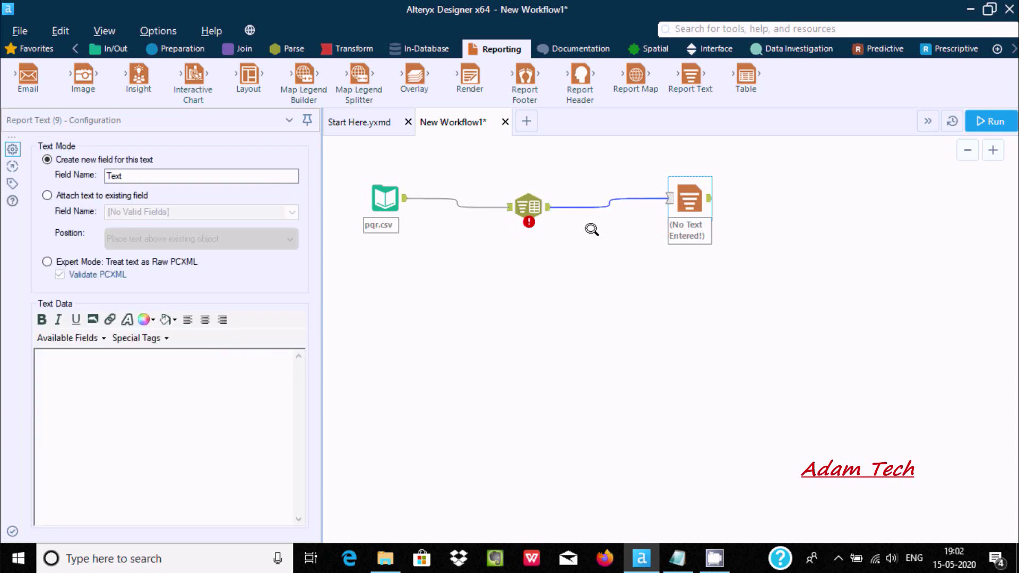
Check the available fields in the pqr.csv preview and choose HIRE_DATE as the Text To Columns column to split.
click(527, 203)
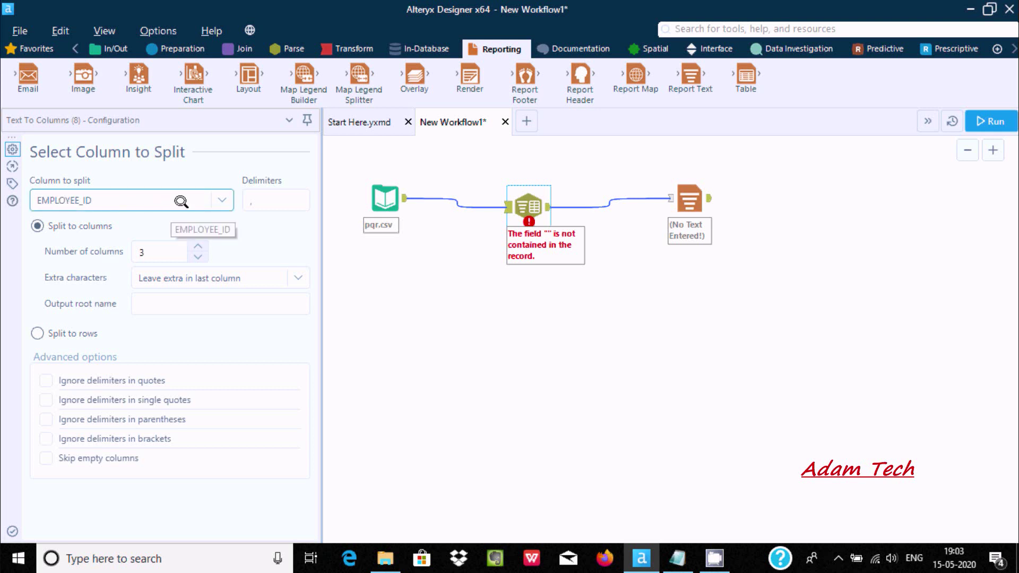
click(382, 198)
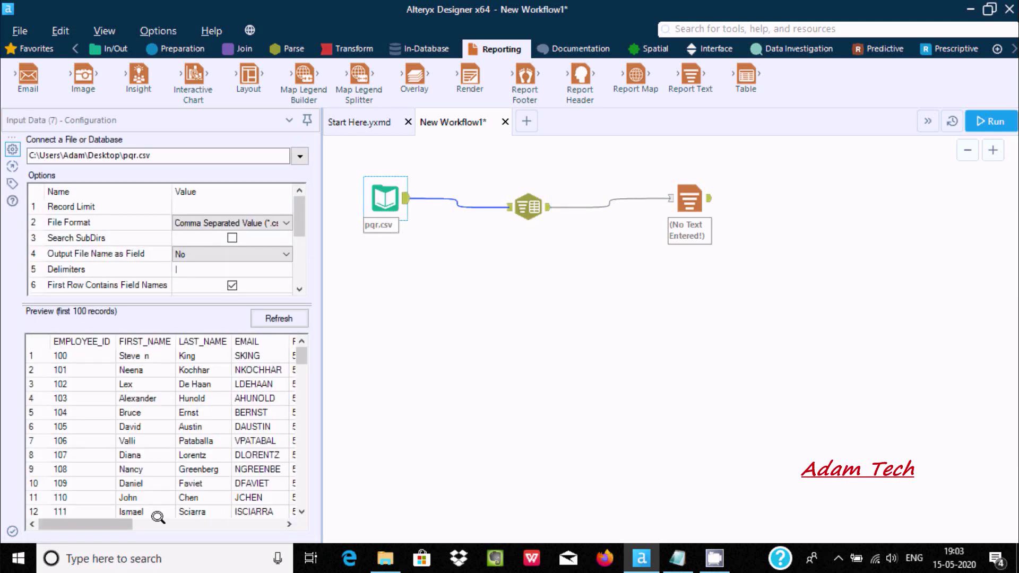
mouse_move(133, 524)
mouse_down()
mouse_move(251, 515)
mouse_move(125, 516)
mouse_up()
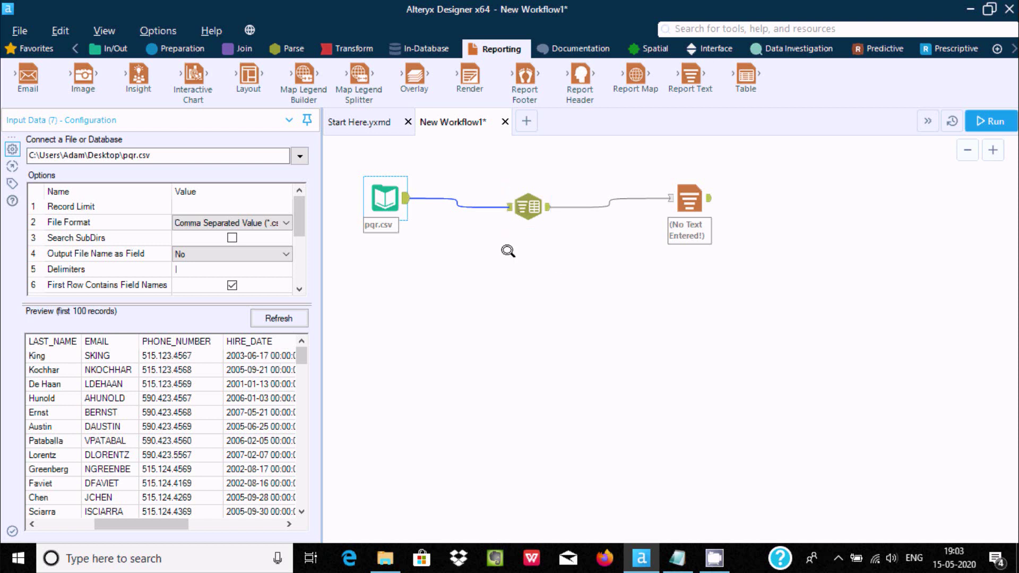
click(518, 198)
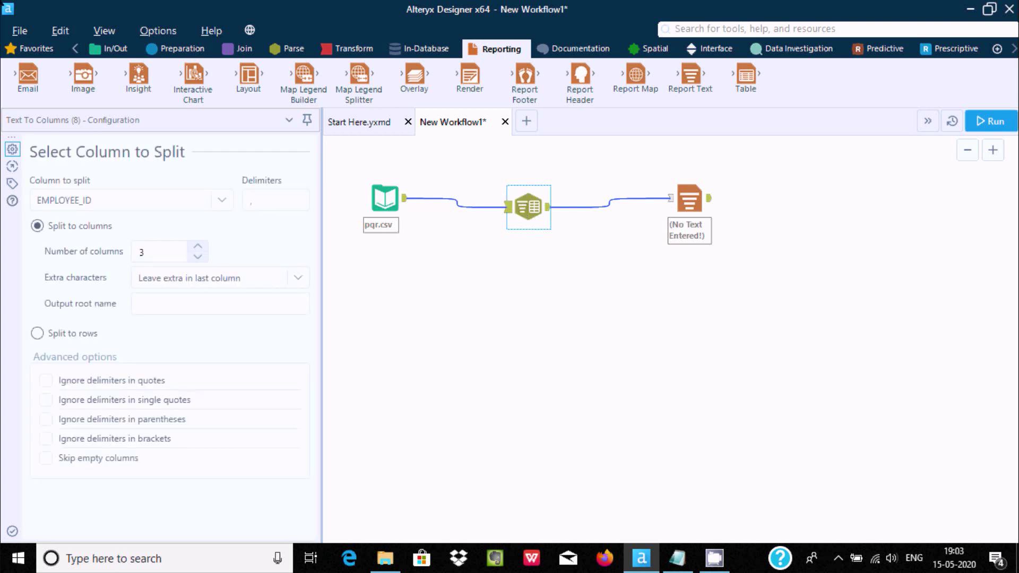
click(33, 48)
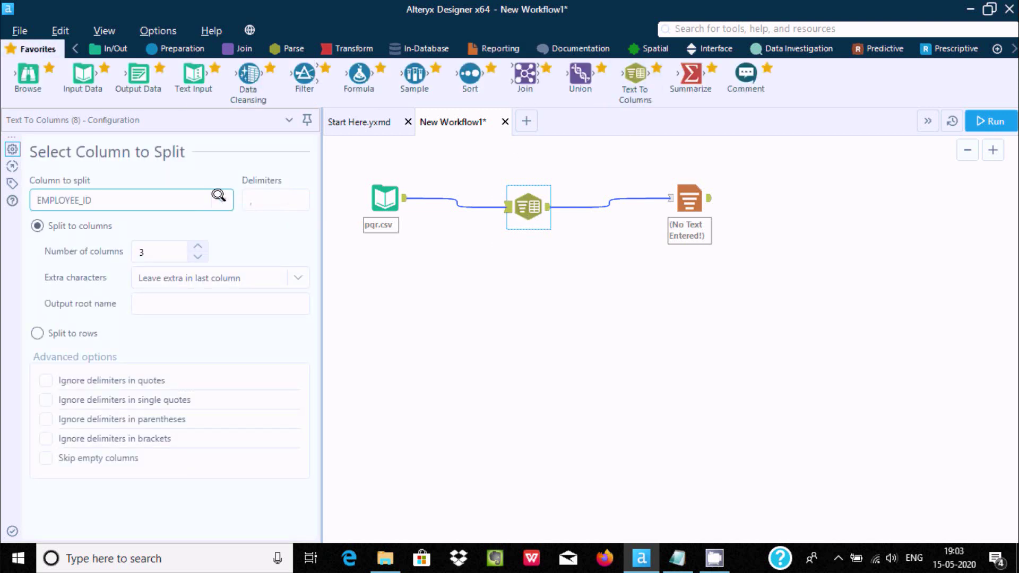
click(218, 196)
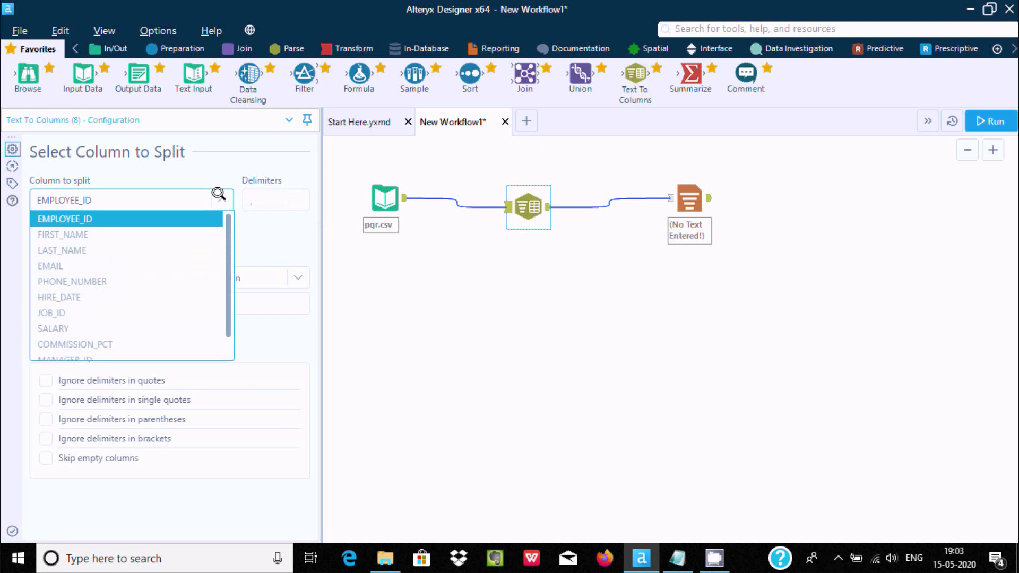
click(122, 296)
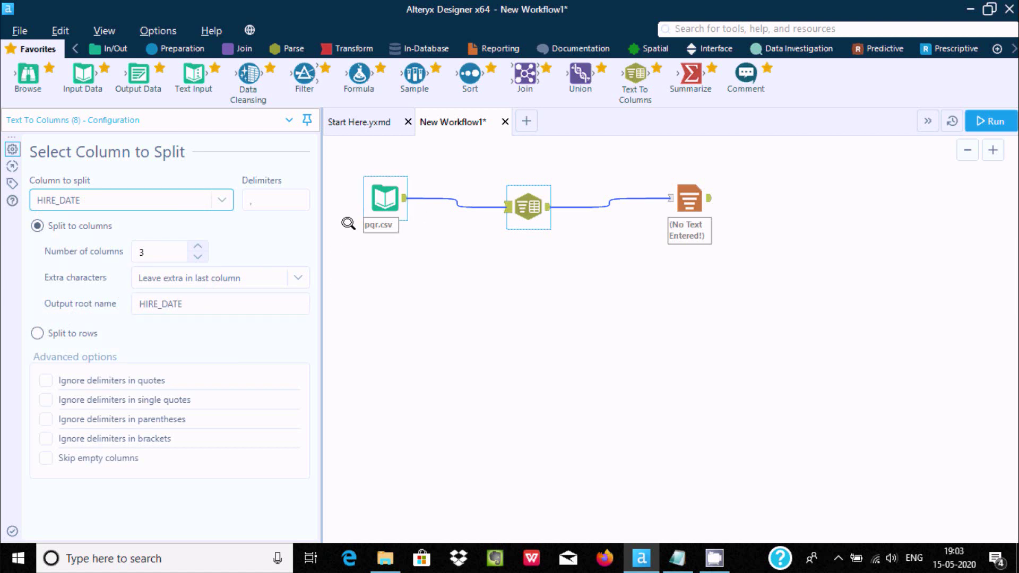
Review the field values in the pqr.csv preview and set the Text To Columns column to split to PHONE_NUMBER.
click(523, 198)
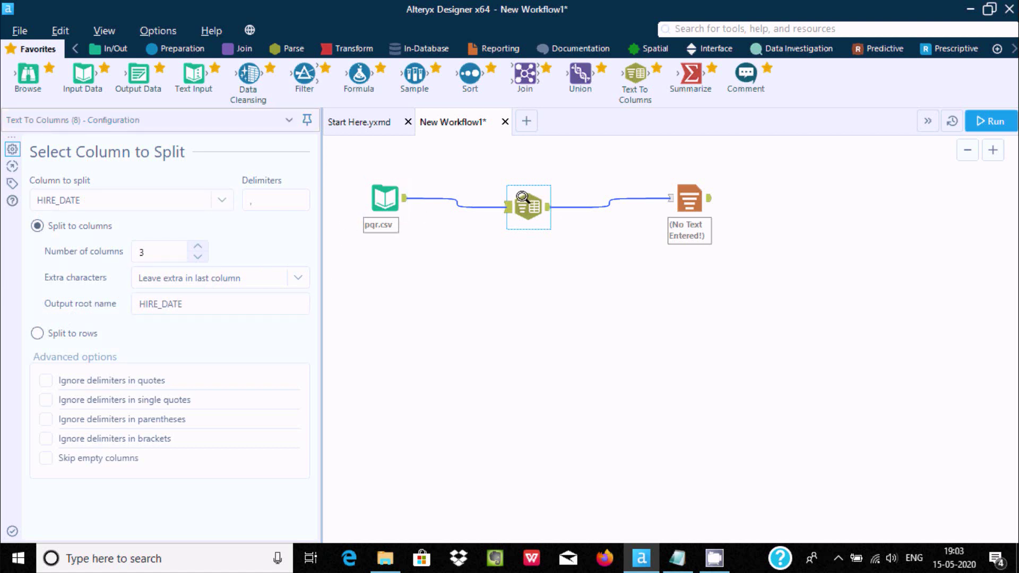
click(372, 199)
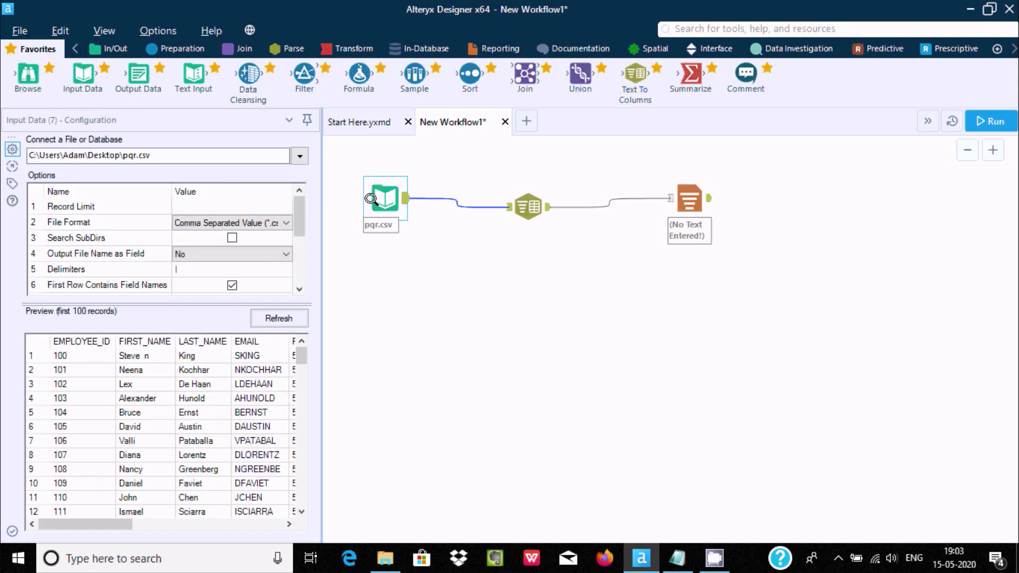
drag(85, 524, 141, 522)
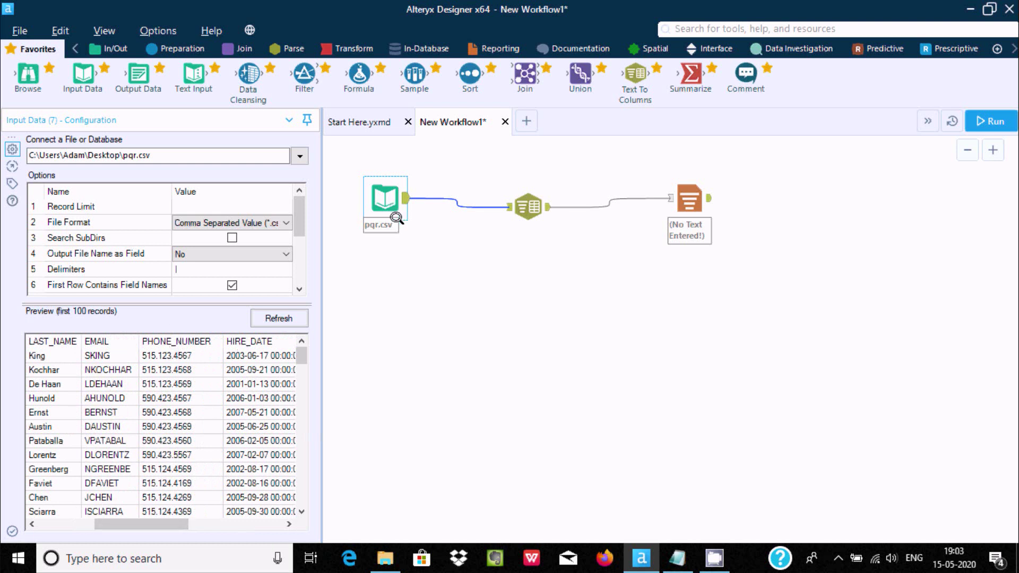
click(519, 198)
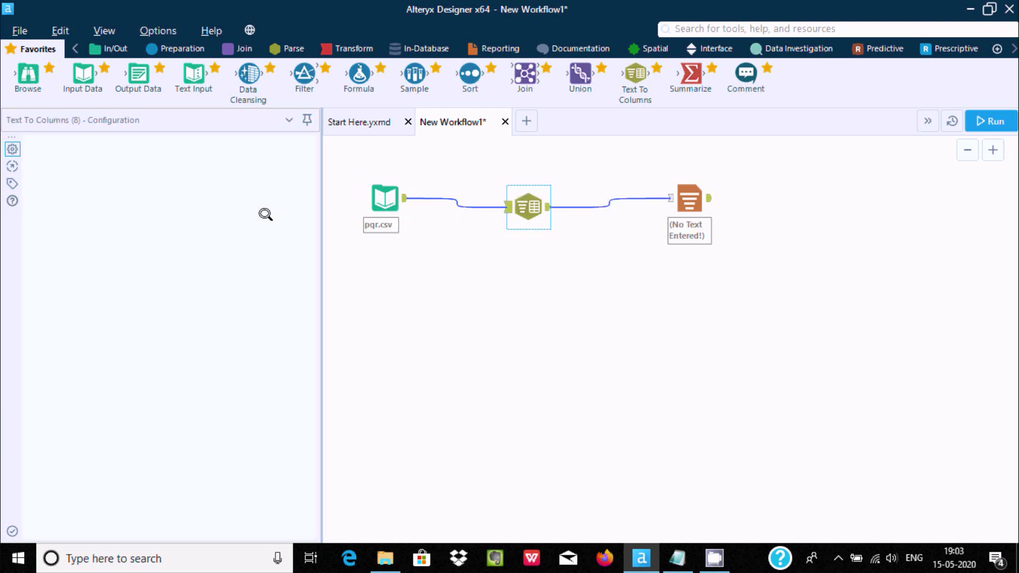
click(216, 193)
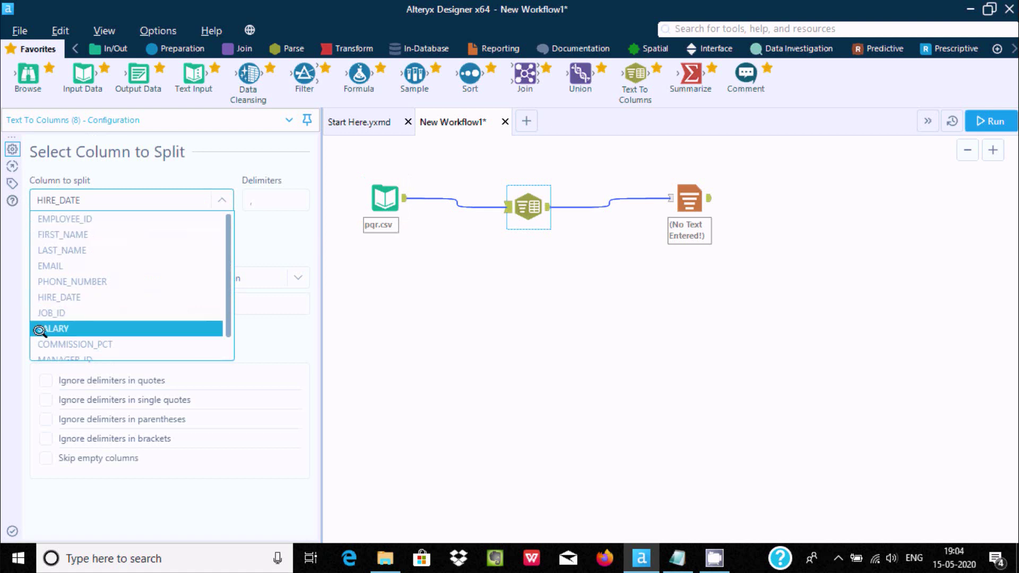
click(69, 282)
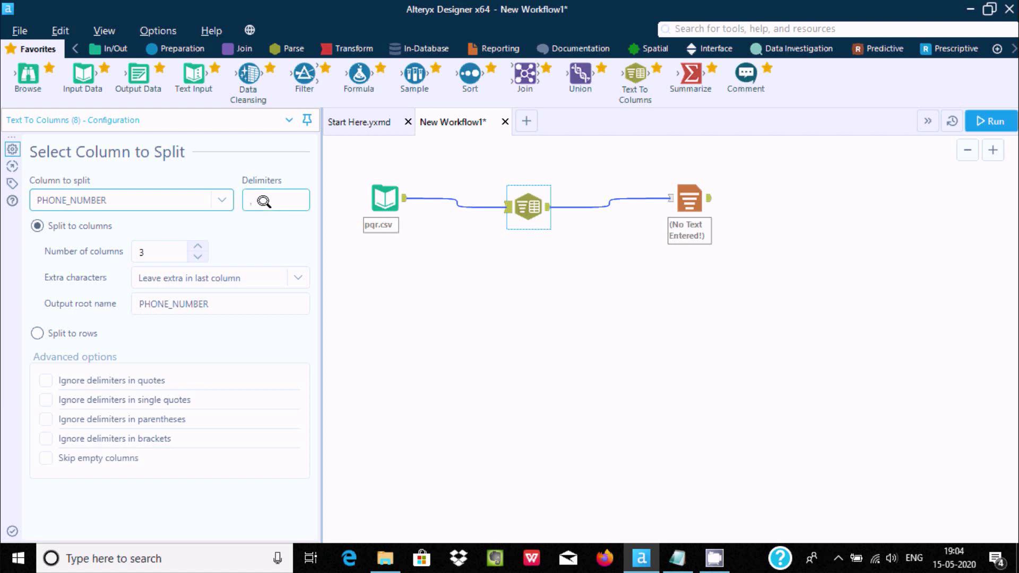
Examine the PHONE_NUMBER values in the pqr.csv preview to see which character separates their parts.
click(533, 207)
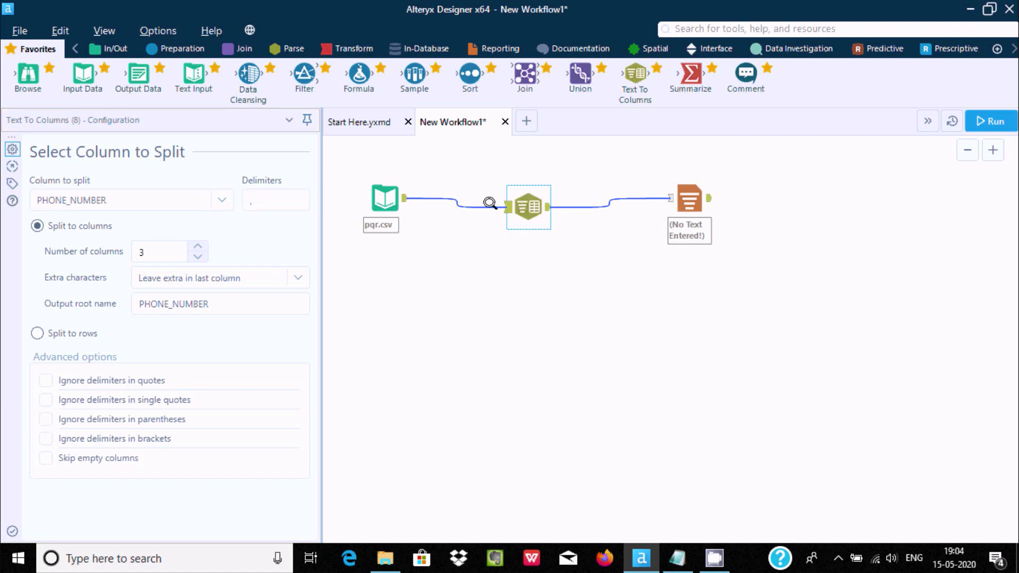
click(385, 199)
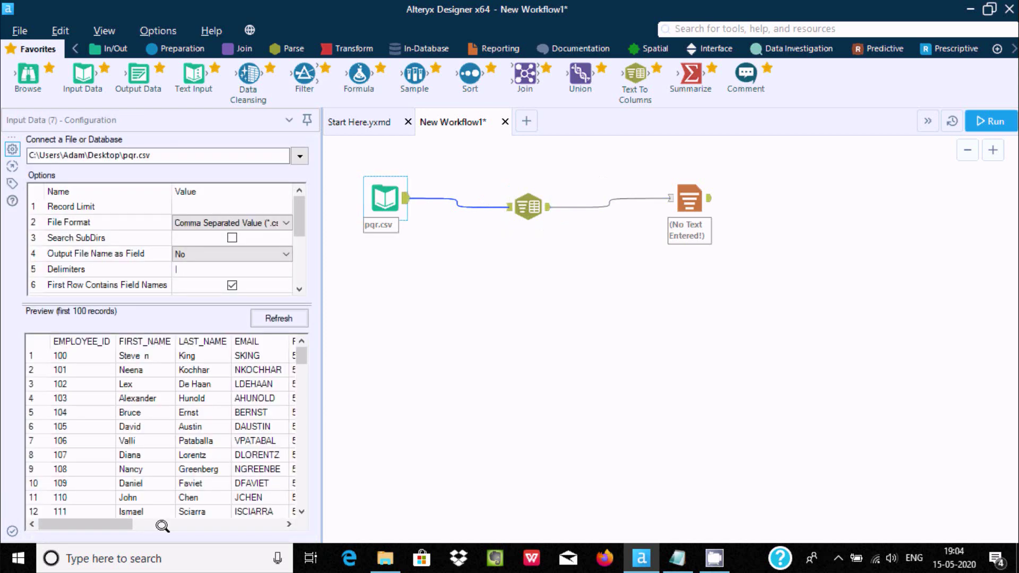
drag(128, 524, 206, 521)
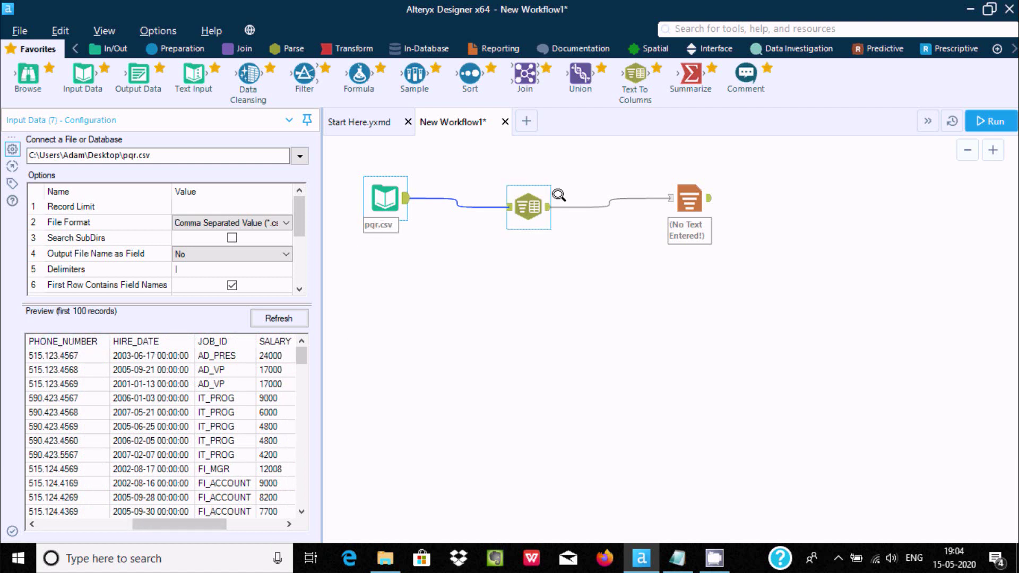
Set the Text To Columns delimiter to a period, checking the PHONE_NUMBER preview and keeping 3 columns with output root name PHONE_NUMBER.
click(530, 205)
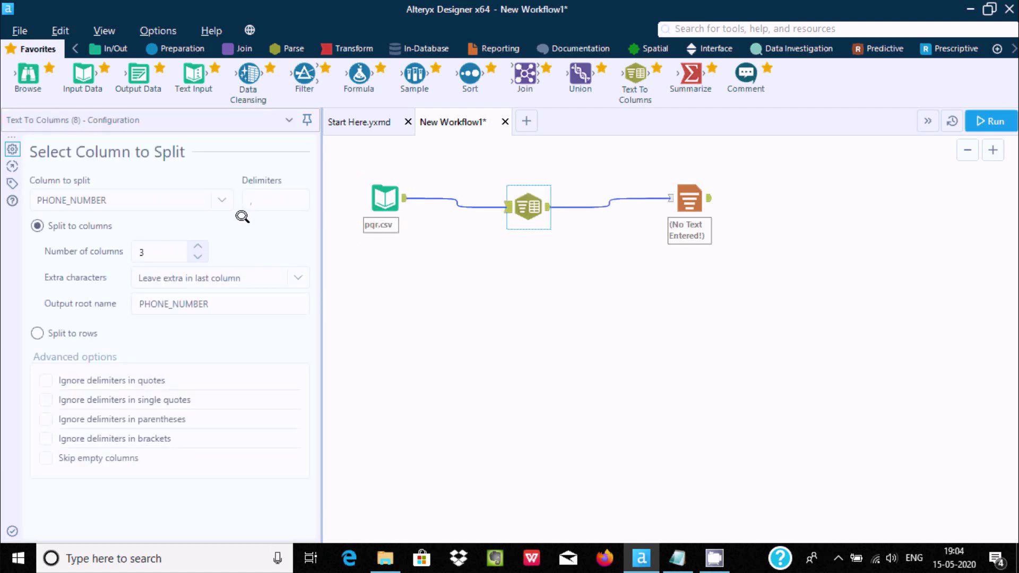
click(260, 194)
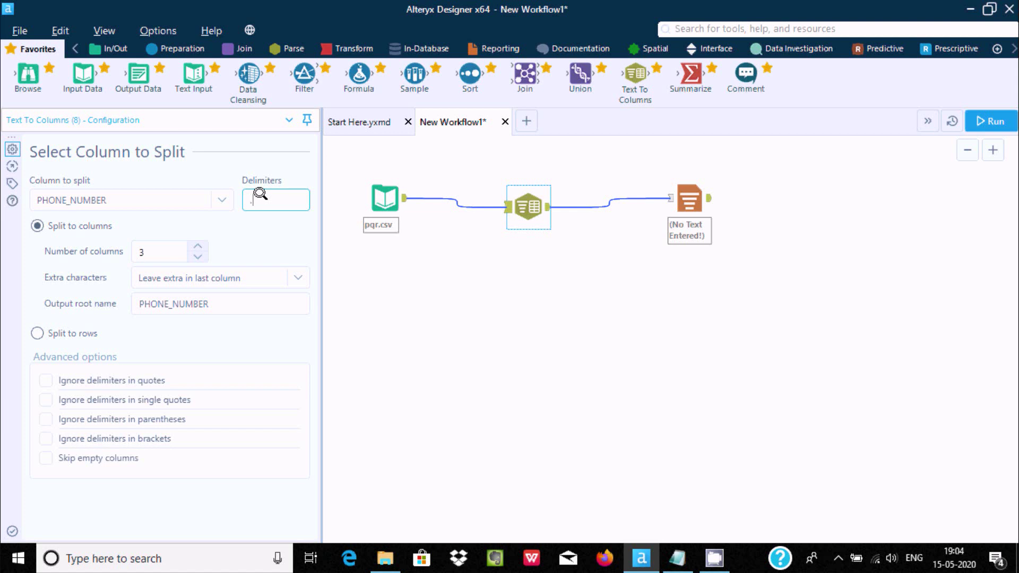
click(376, 193)
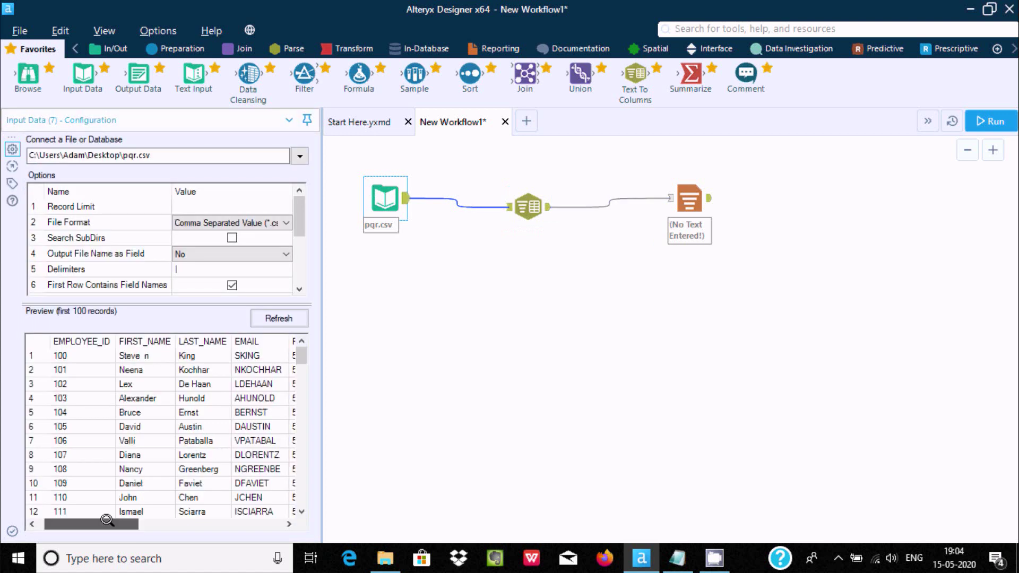
drag(85, 524, 124, 524)
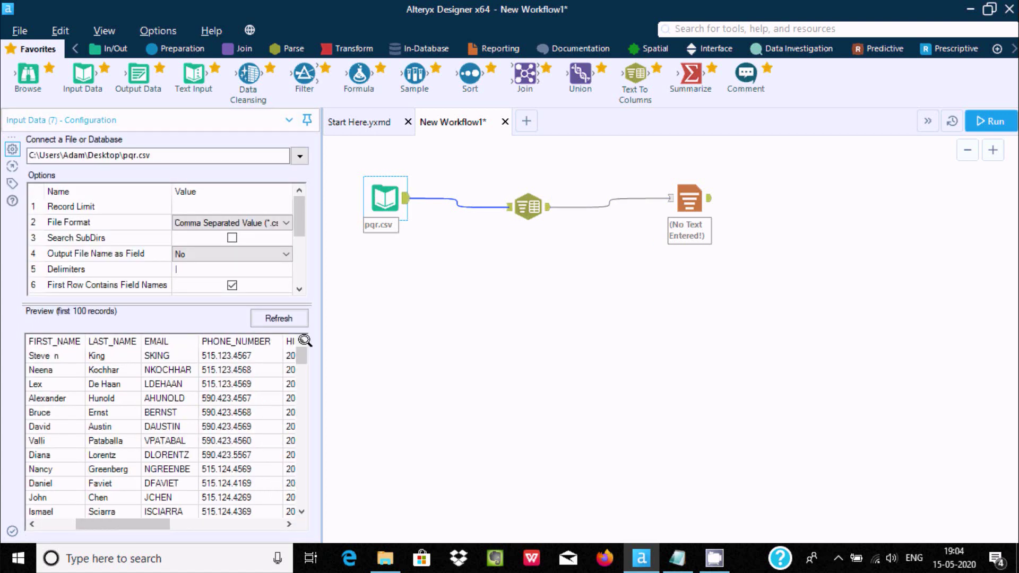
click(529, 207)
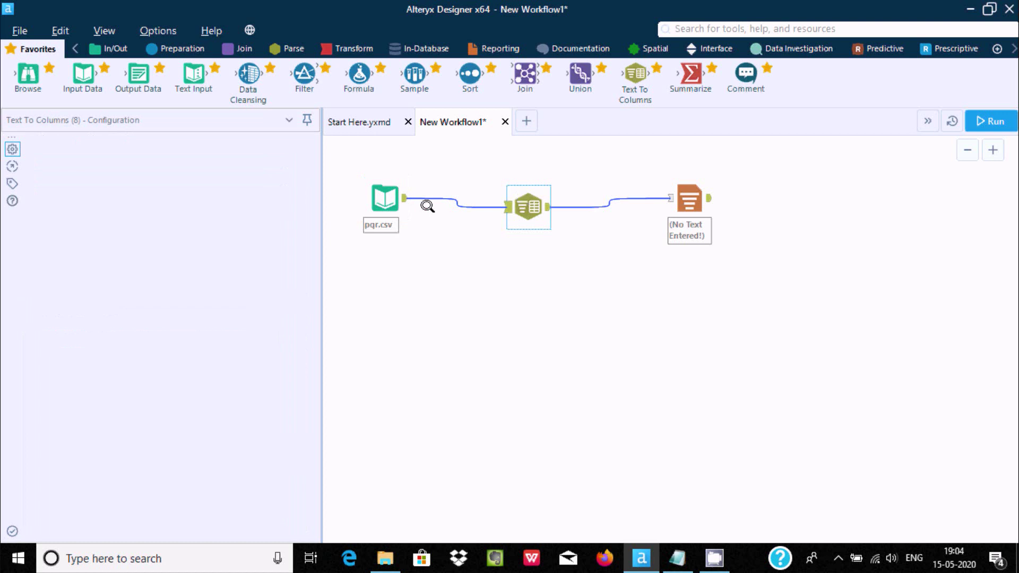
click(157, 247)
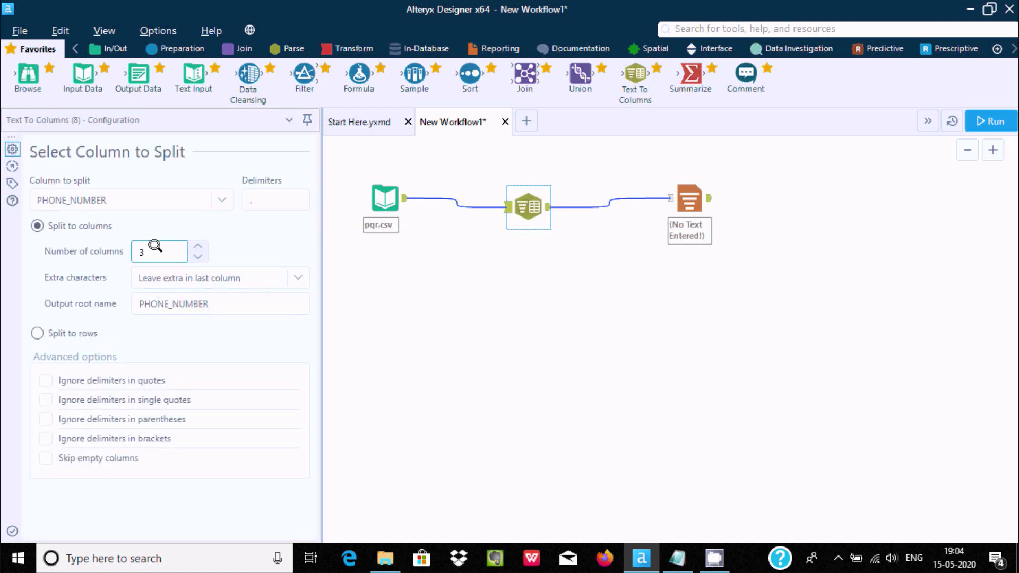
click(173, 308)
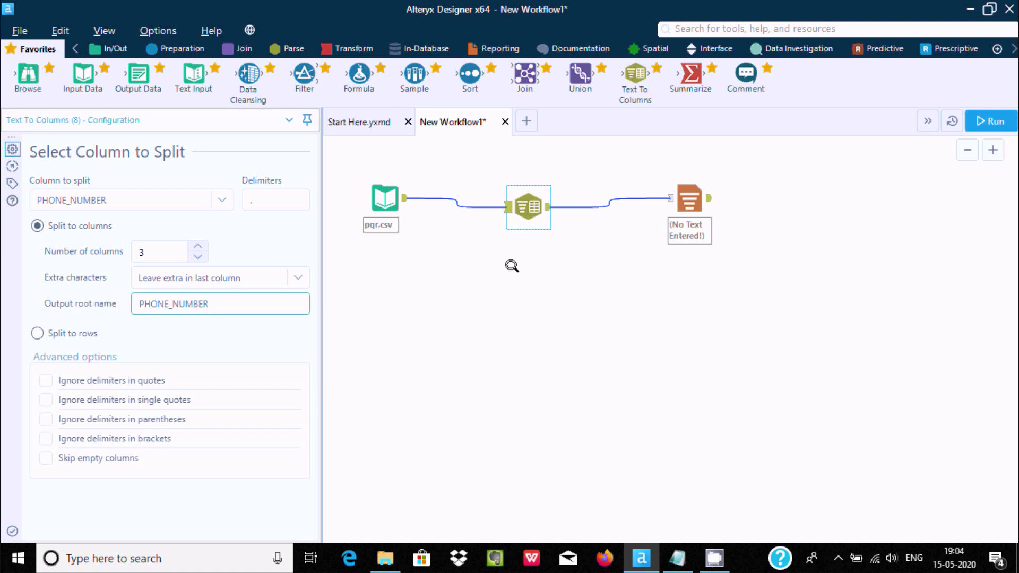
Run the workflow and compare the original PHONE_NUMBER field with its split columns in the Report Text input results.
click(990, 121)
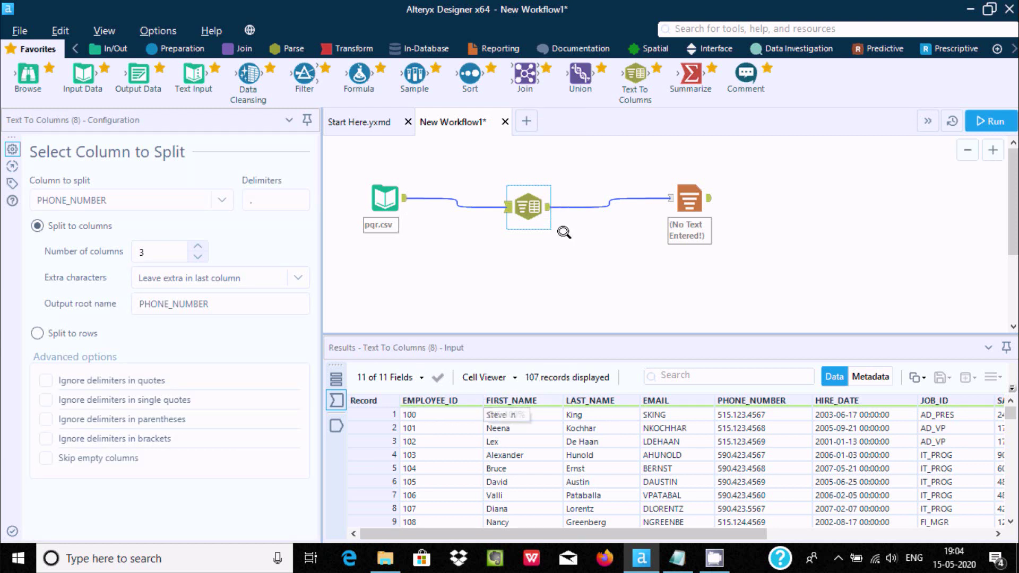
click(682, 192)
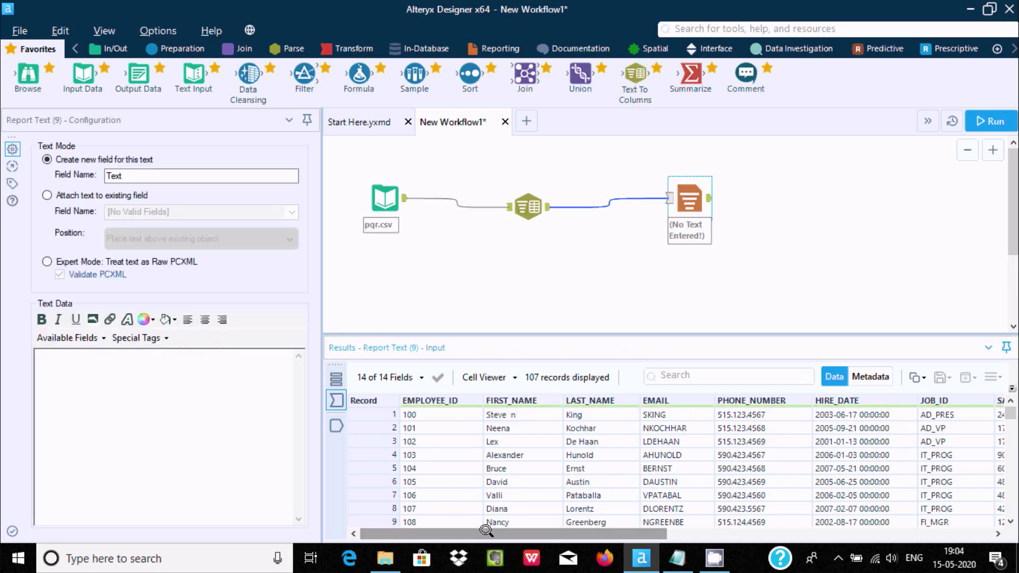
drag(486, 530, 892, 528)
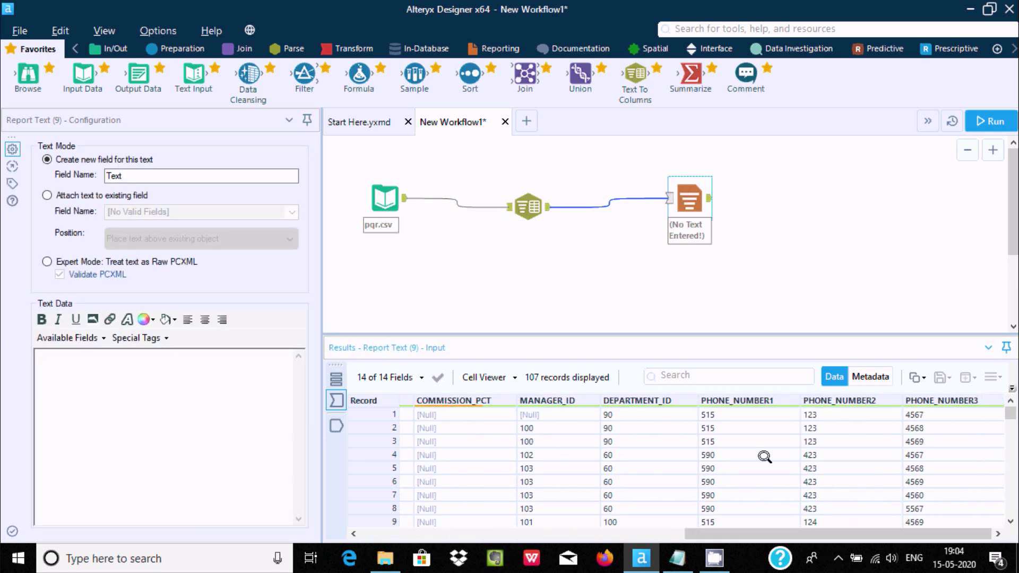
mouse_move(717, 533)
mouse_down()
mouse_move(690, 532)
mouse_move(717, 532)
mouse_up()
drag(818, 532, 620, 530)
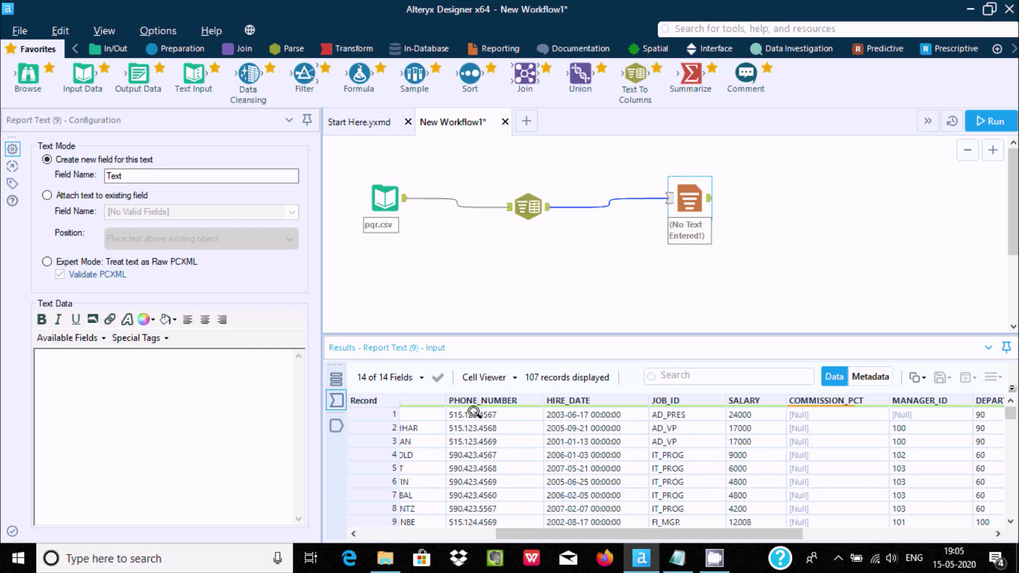
drag(605, 534, 795, 544)
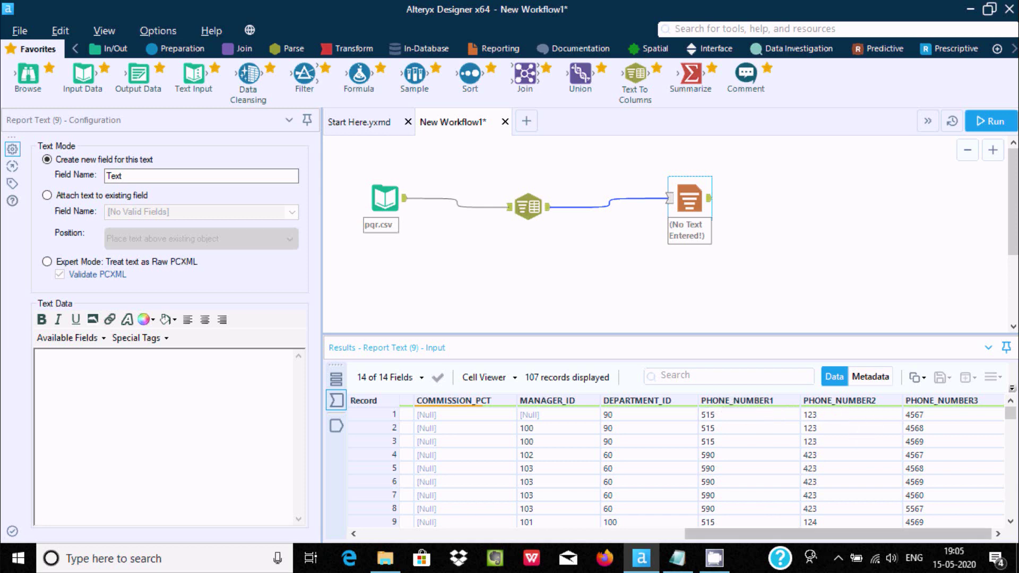
drag(751, 533, 432, 534)
Review the remaining fields in the pqr.csv preview and set the Text To Columns column to split to JOB_ID.
click(387, 197)
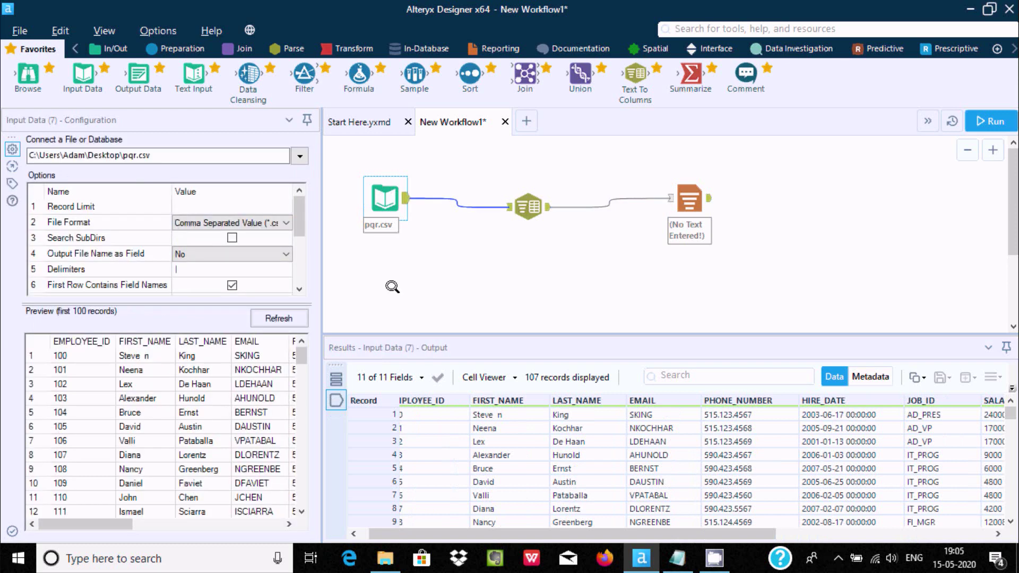
drag(101, 524, 211, 520)
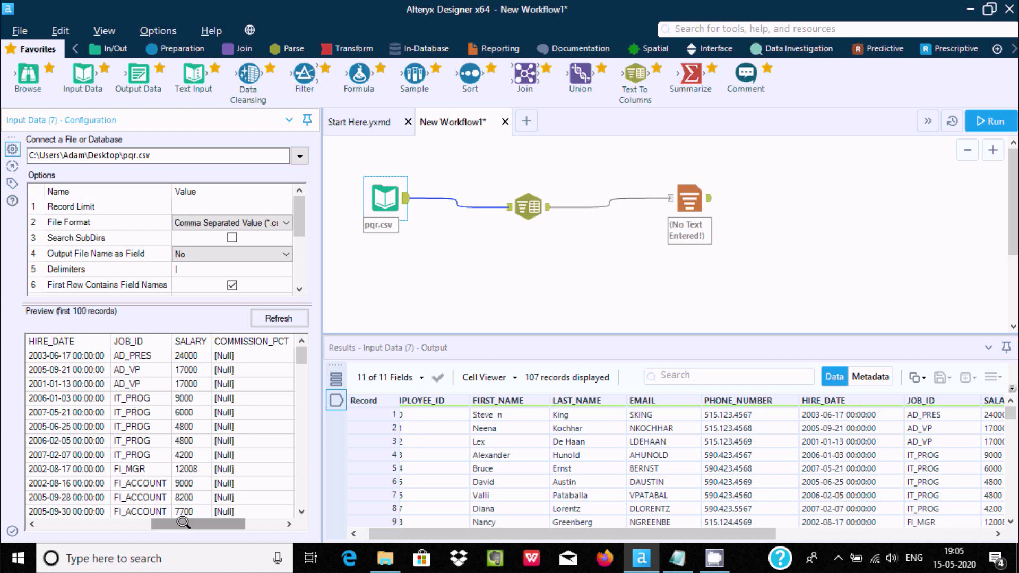
click(527, 199)
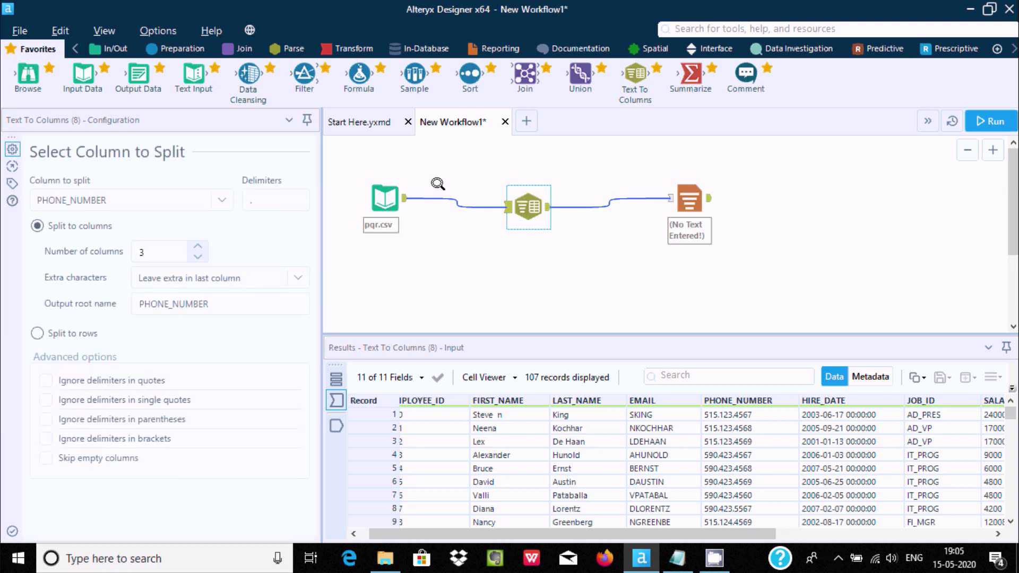
click(220, 200)
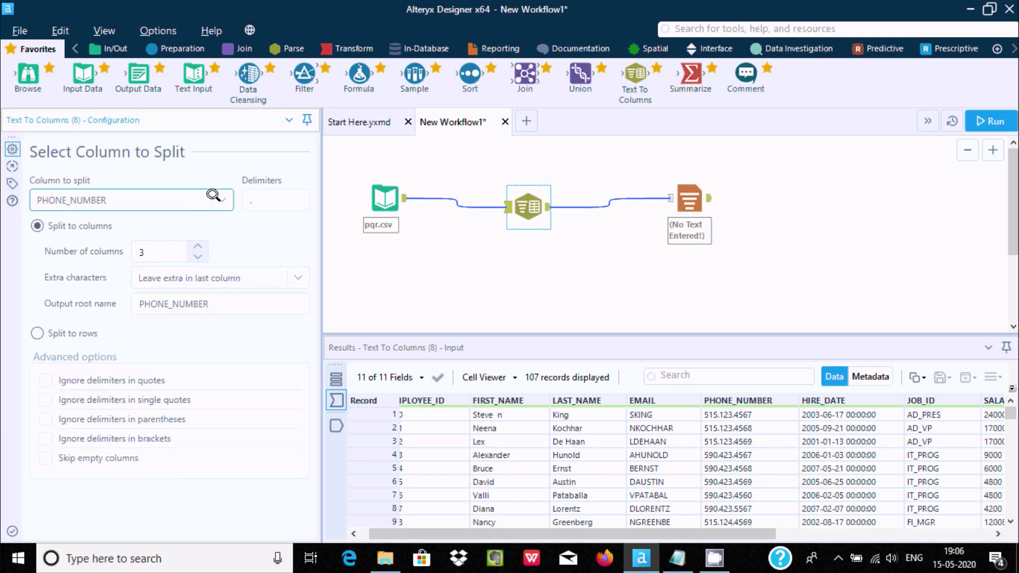
click(80, 311)
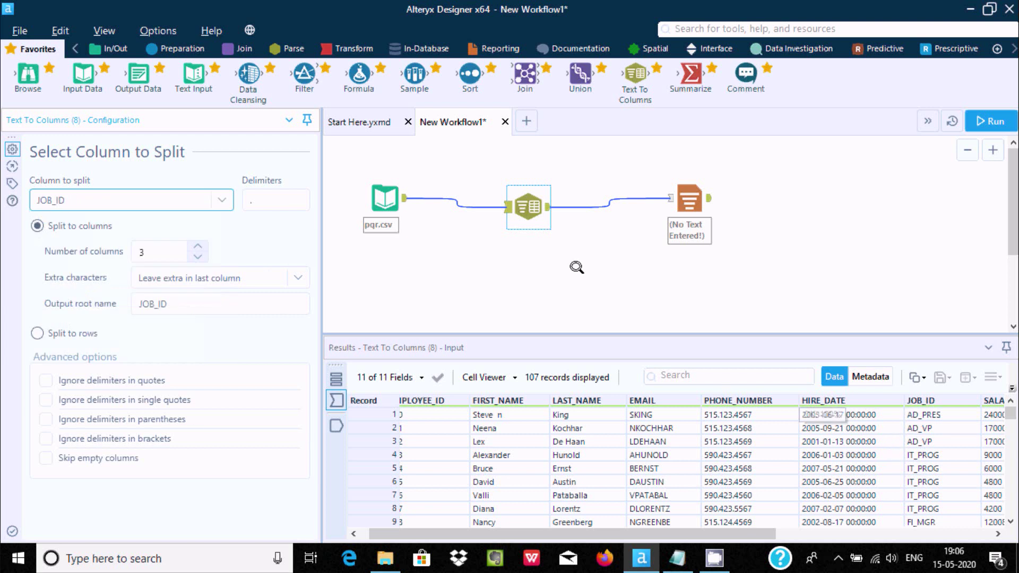
Set the JOB_ID delimiter to an underscore and the number of columns to 2, keeping extra characters in the last column.
click(260, 195)
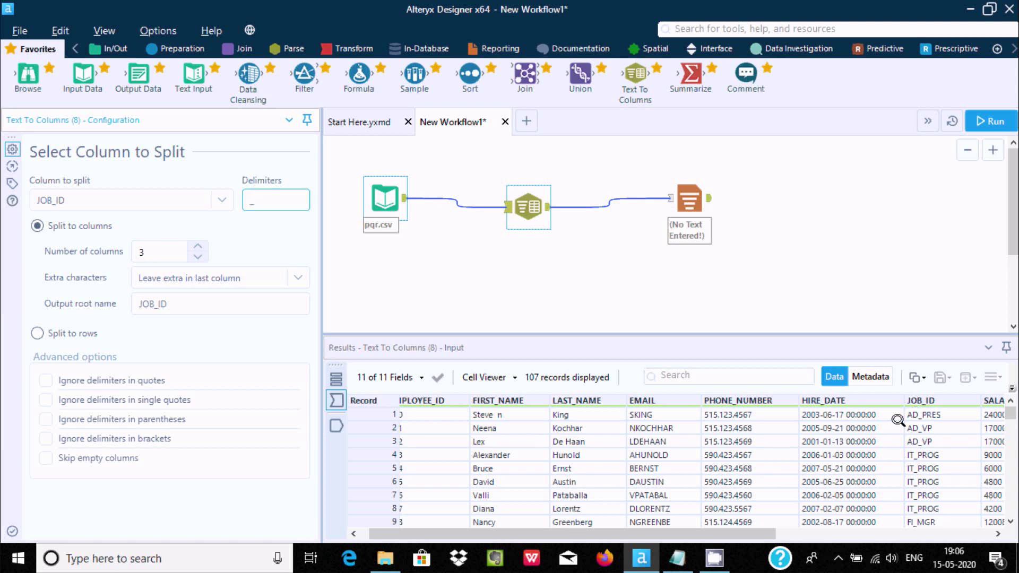
click(197, 245)
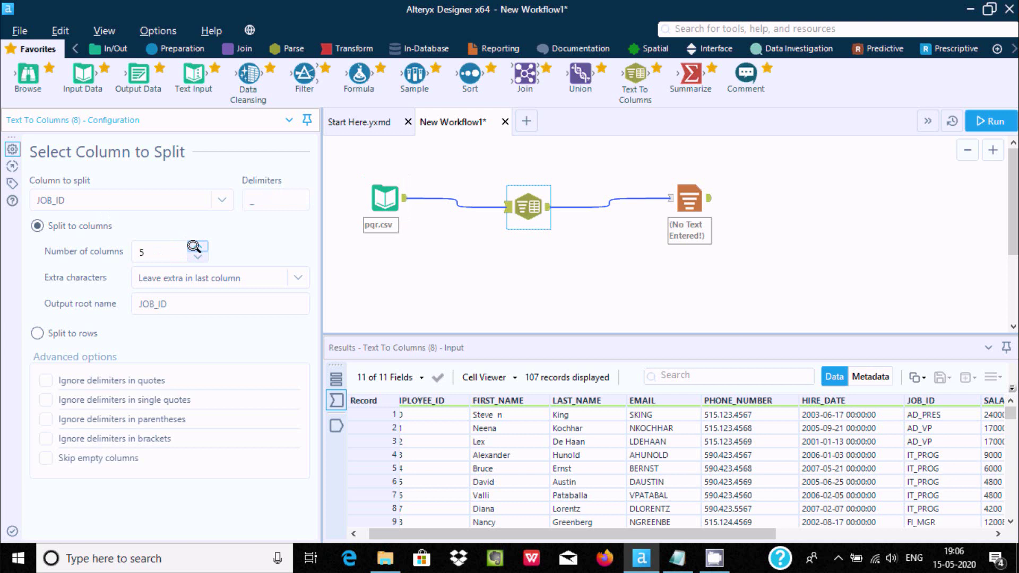
click(181, 308)
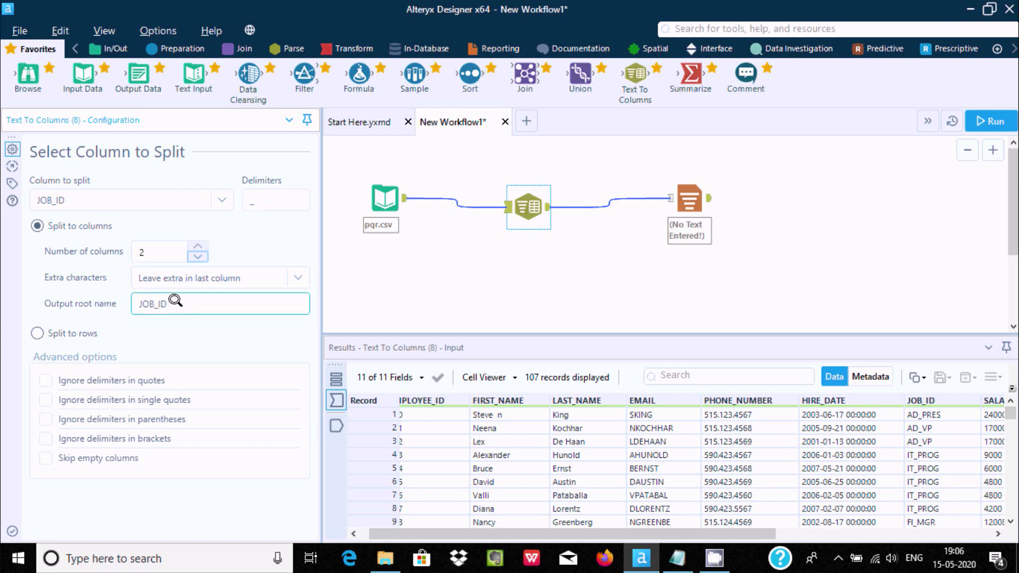
click(186, 278)
click(172, 280)
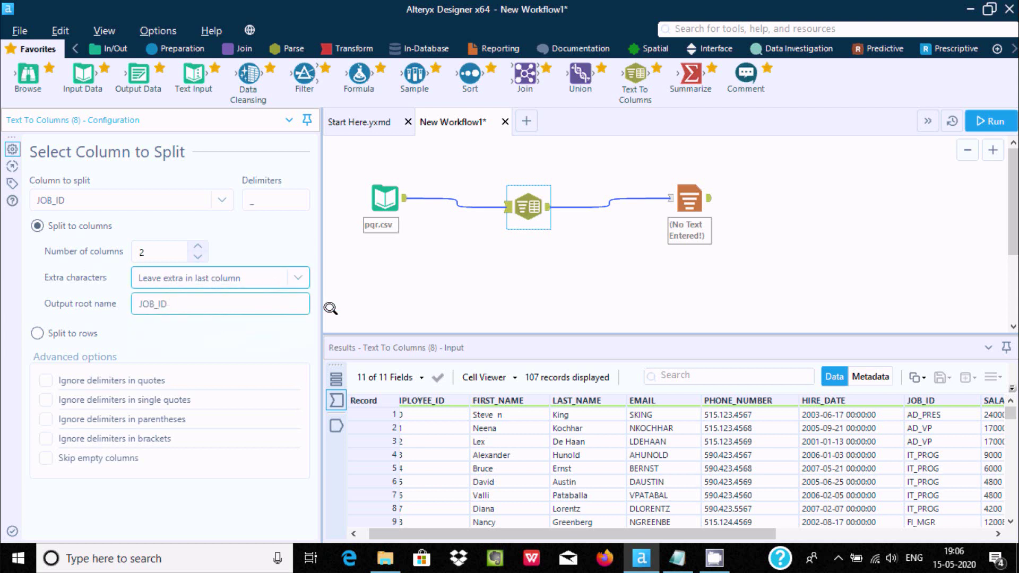
click(436, 252)
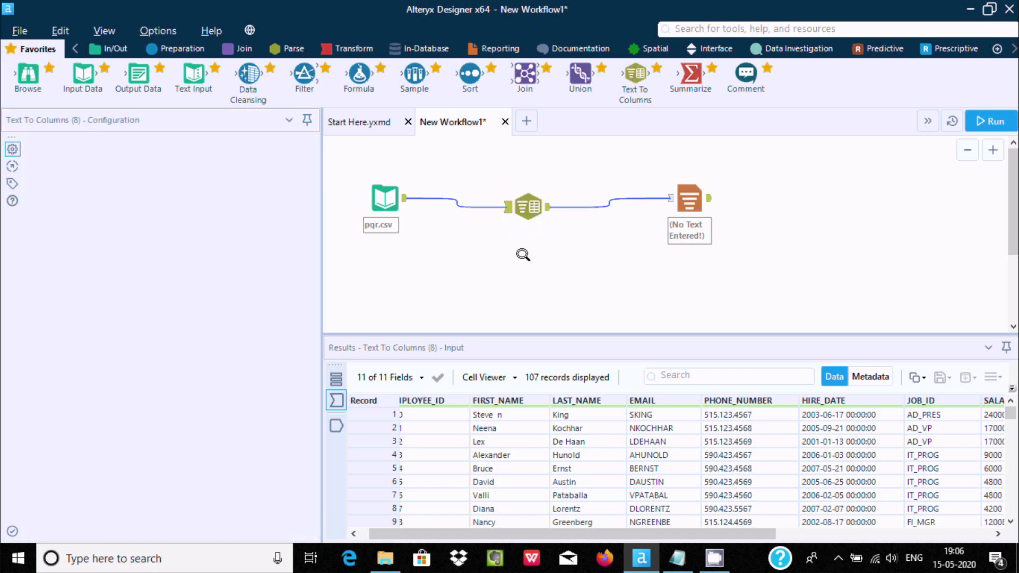
Run the workflow and inspect the split JOB_ID columns in the Report Text input results.
click(977, 117)
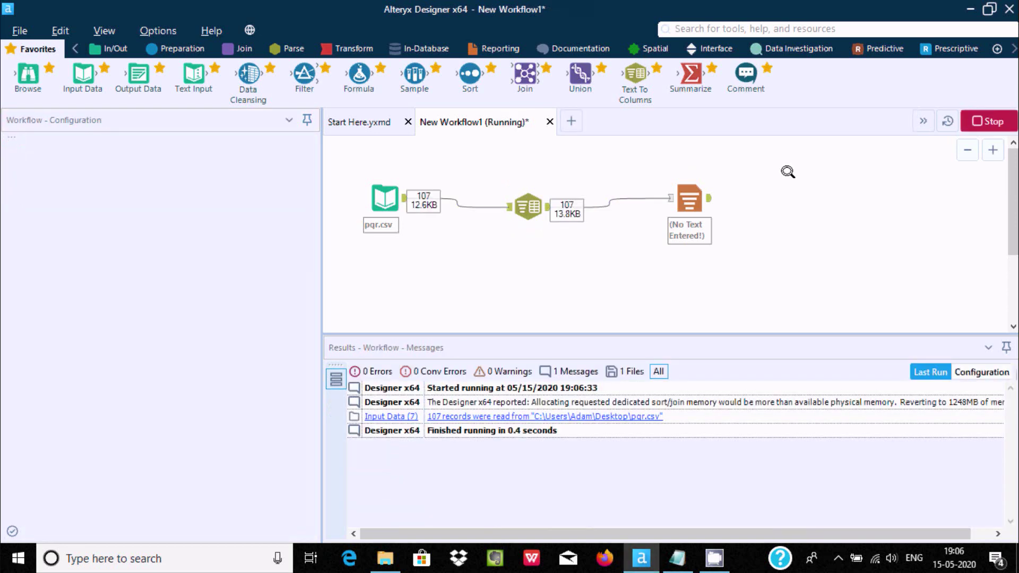
click(527, 206)
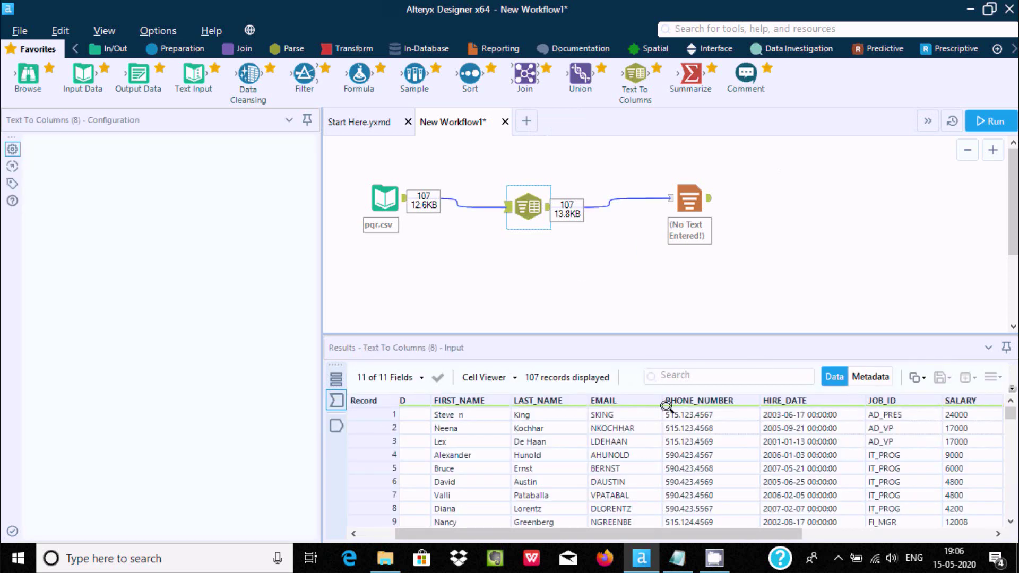
click(675, 192)
drag(671, 526, 907, 524)
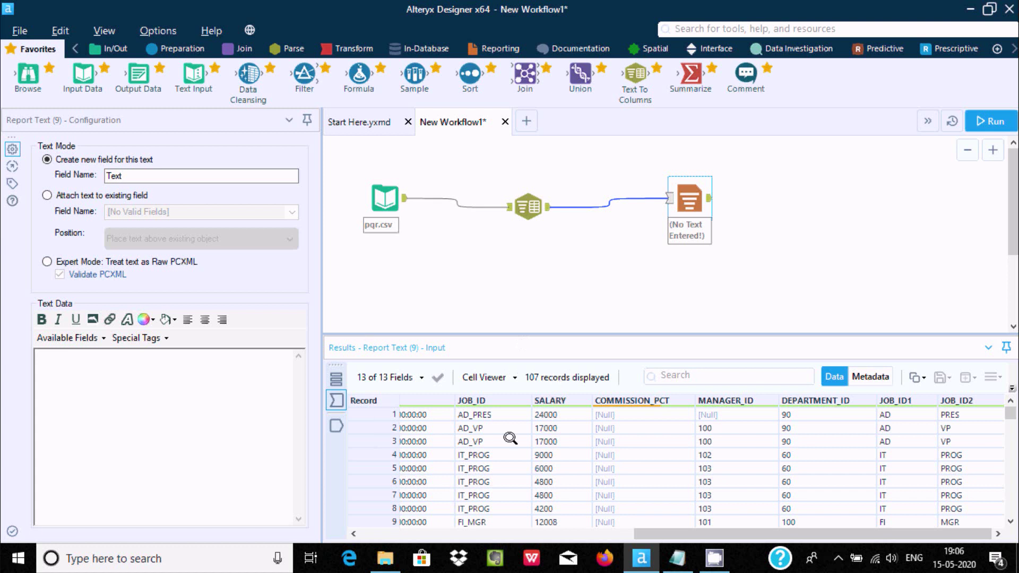
Reconfigure Text To Columns to split HIRE_DATE on a hyphen into 3 columns, leaving extra characters in the last column.
click(517, 220)
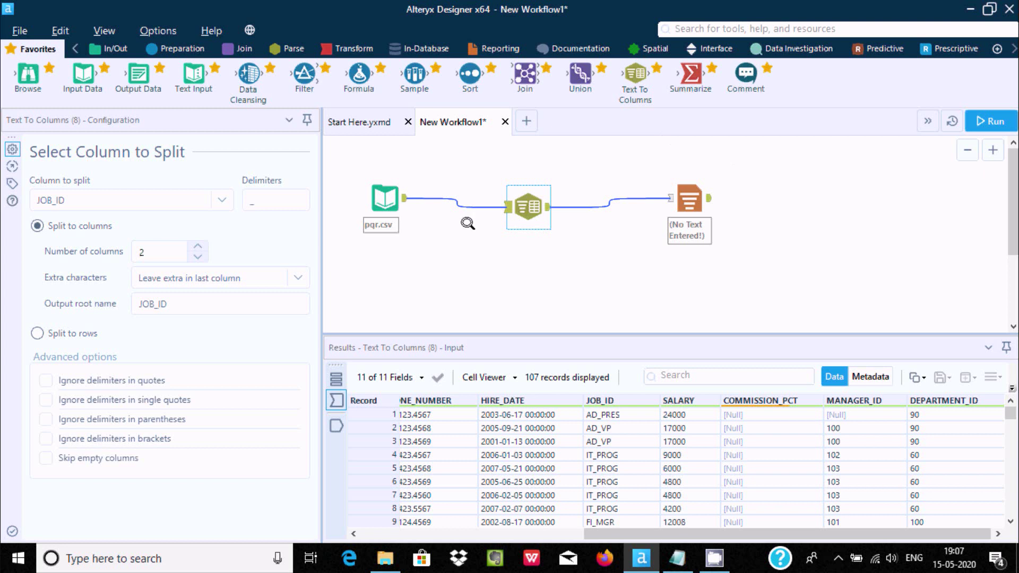
click(127, 204)
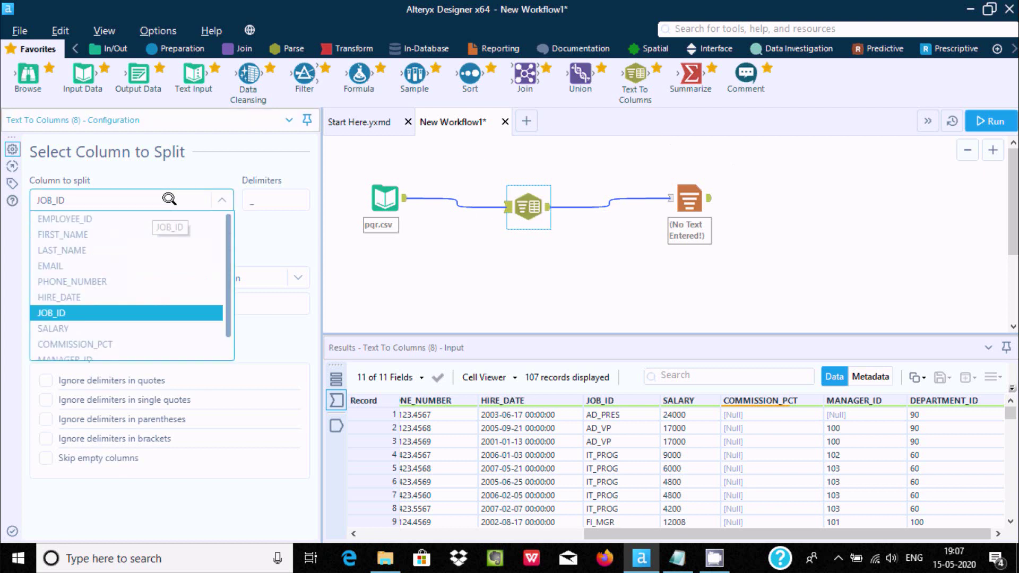
click(61, 295)
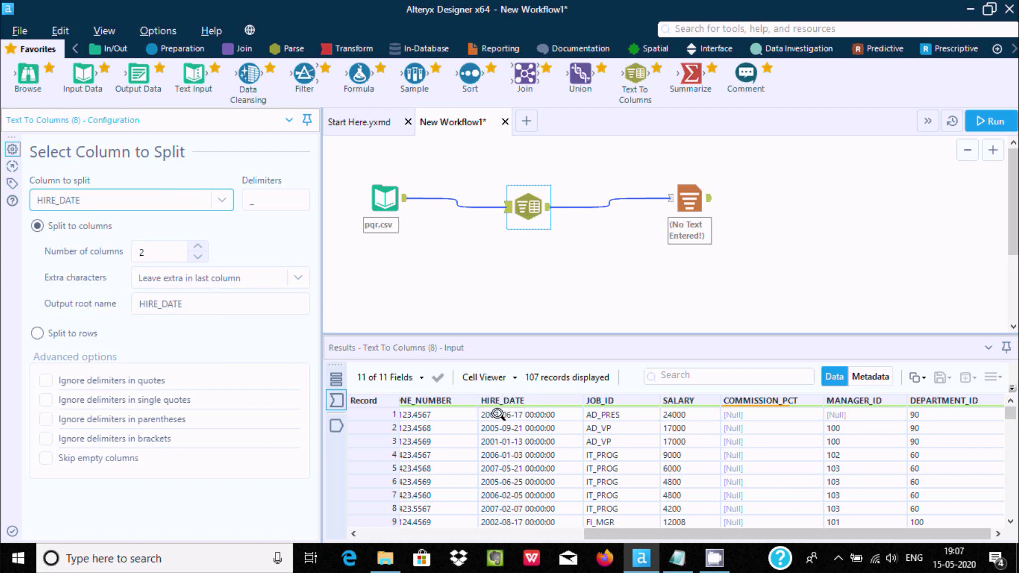
click(272, 197)
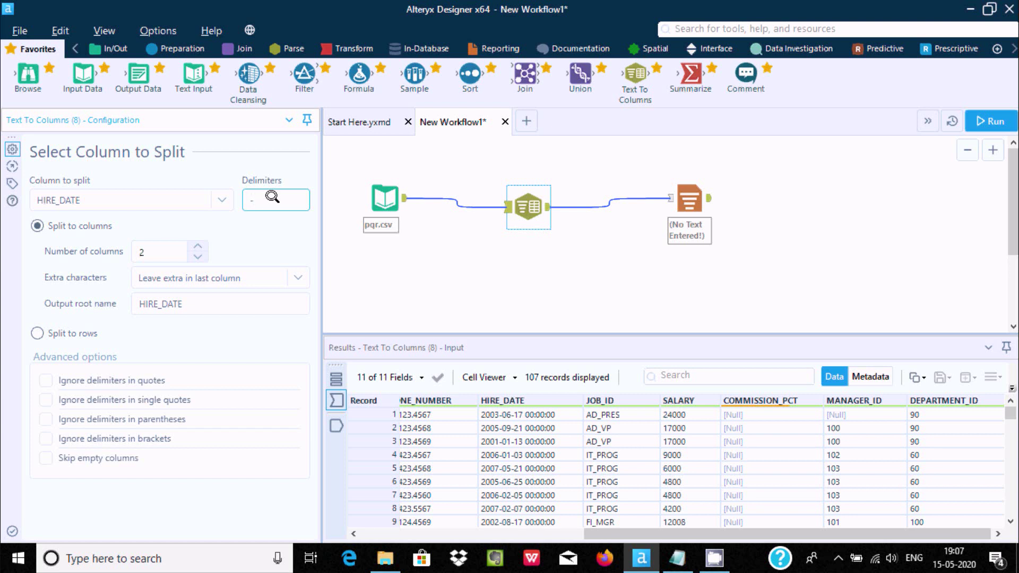
click(182, 253)
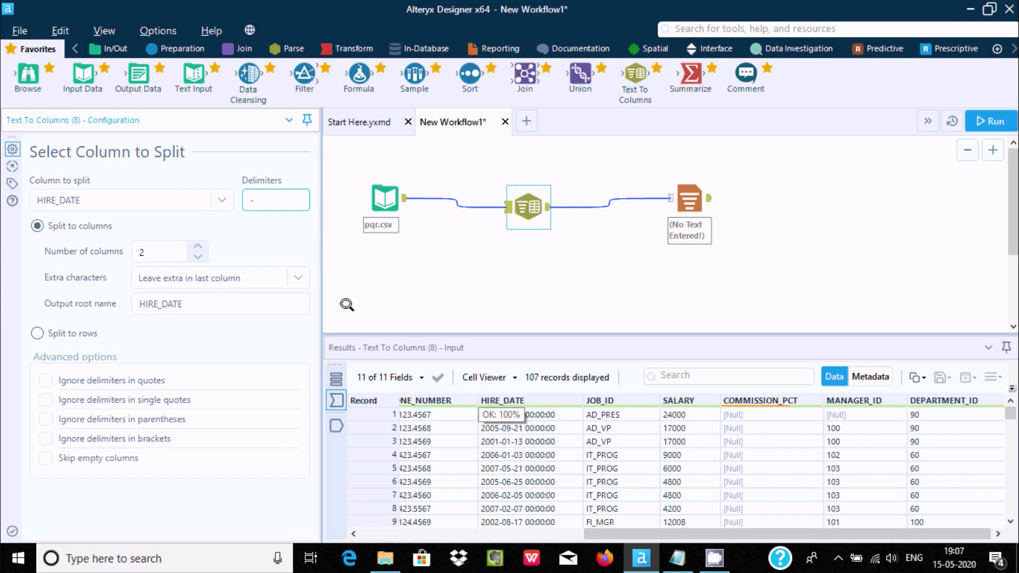
click(198, 246)
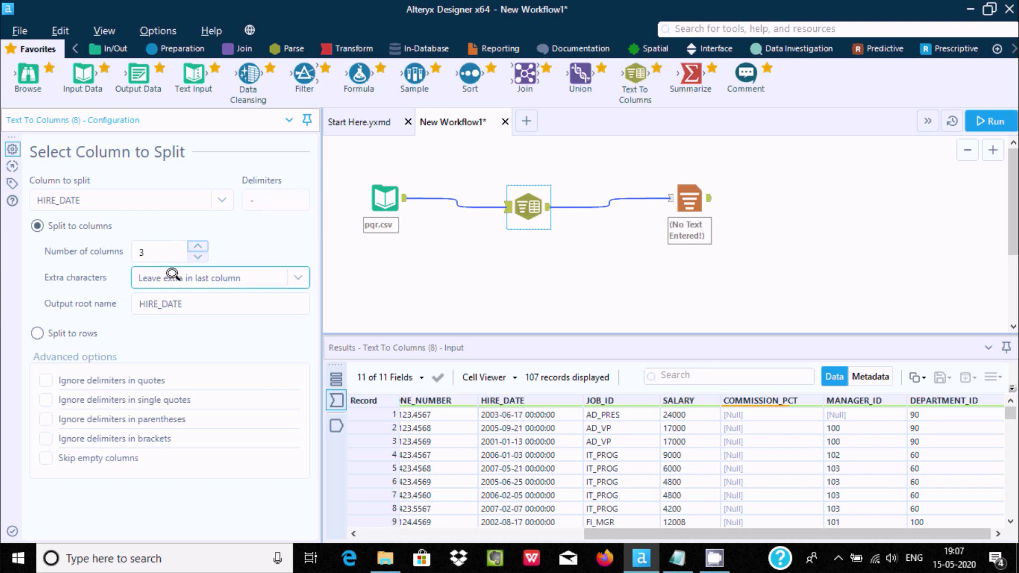
drag(154, 304, 434, 305)
click(526, 266)
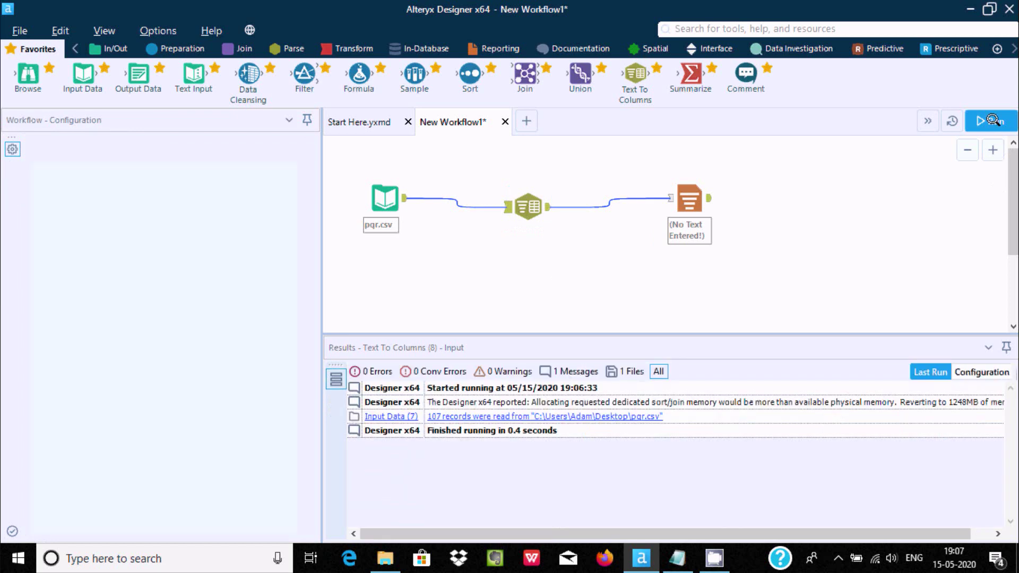
Run the workflow and inspect the split HIRE_DATE columns in the Report Text input results.
click(992, 121)
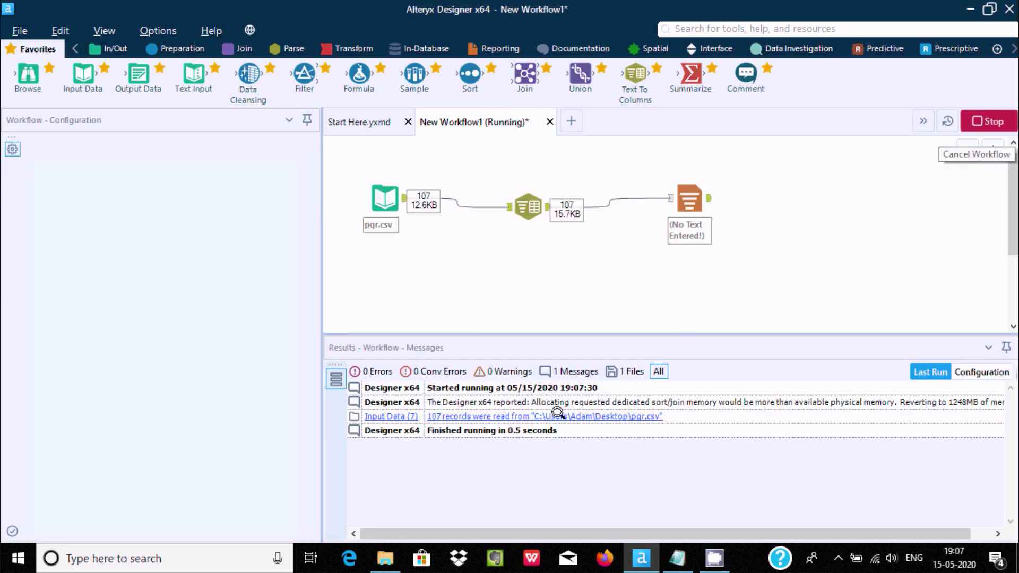
click(529, 206)
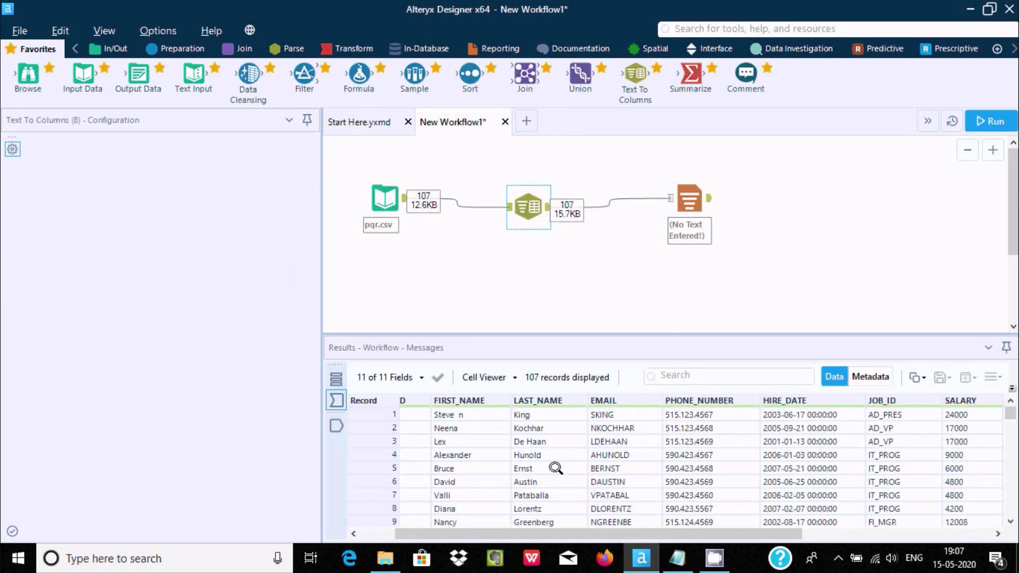
drag(556, 533, 745, 534)
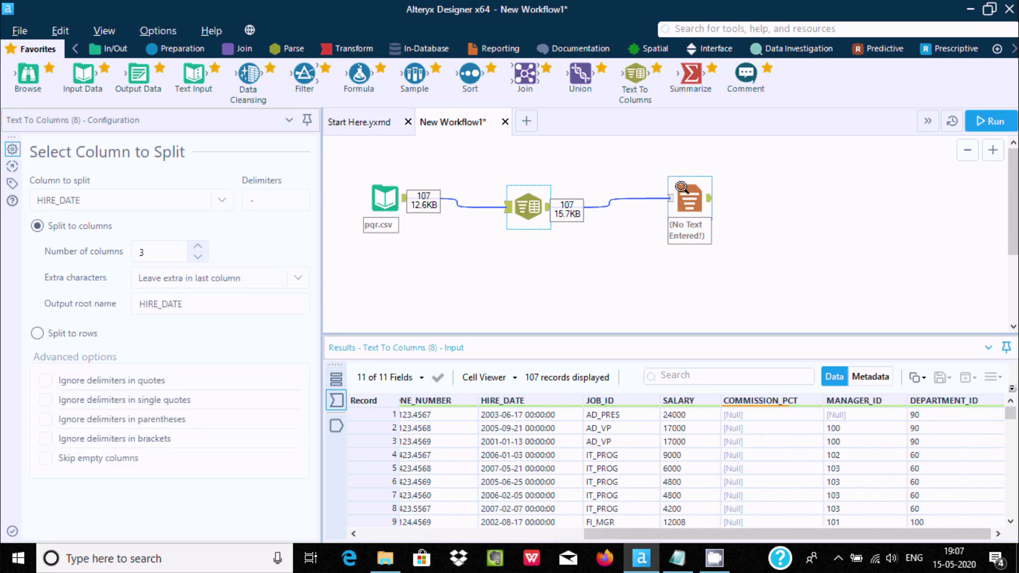
click(681, 187)
drag(712, 534, 908, 533)
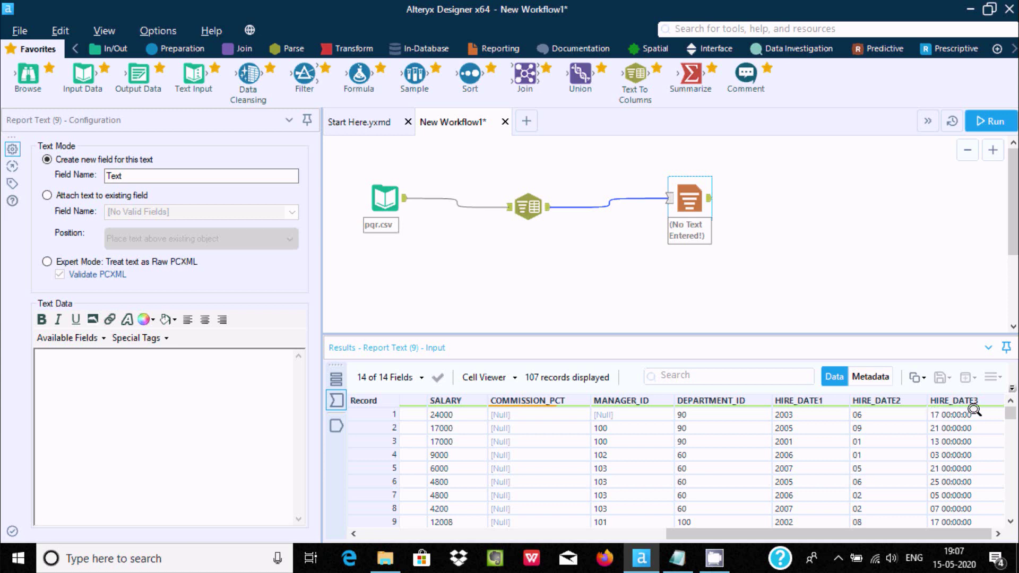
drag(714, 532, 409, 533)
Switch Text To Columns to split HIRE_DATE to rows, using a hyphen as the delimiter.
click(528, 206)
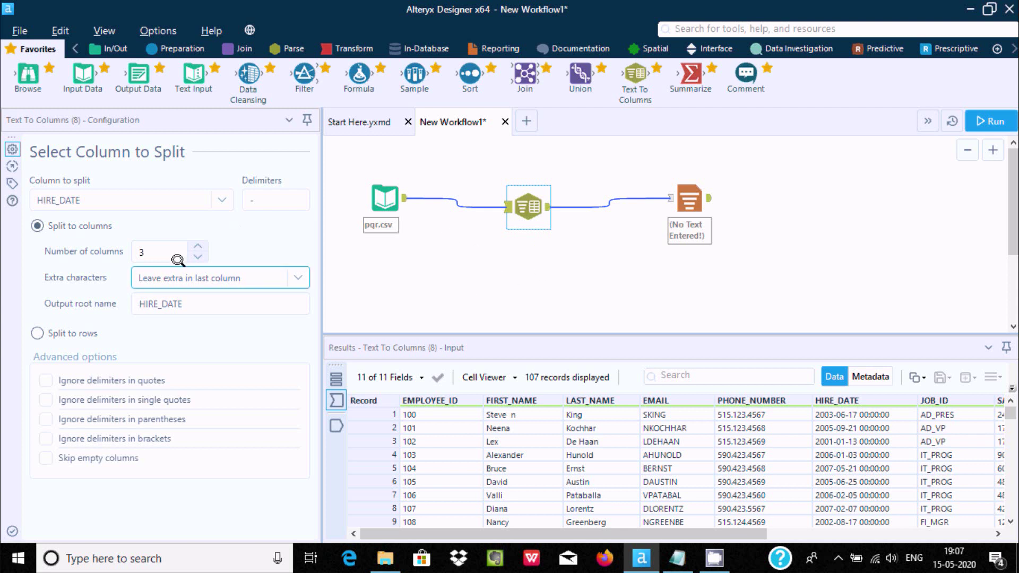
click(32, 328)
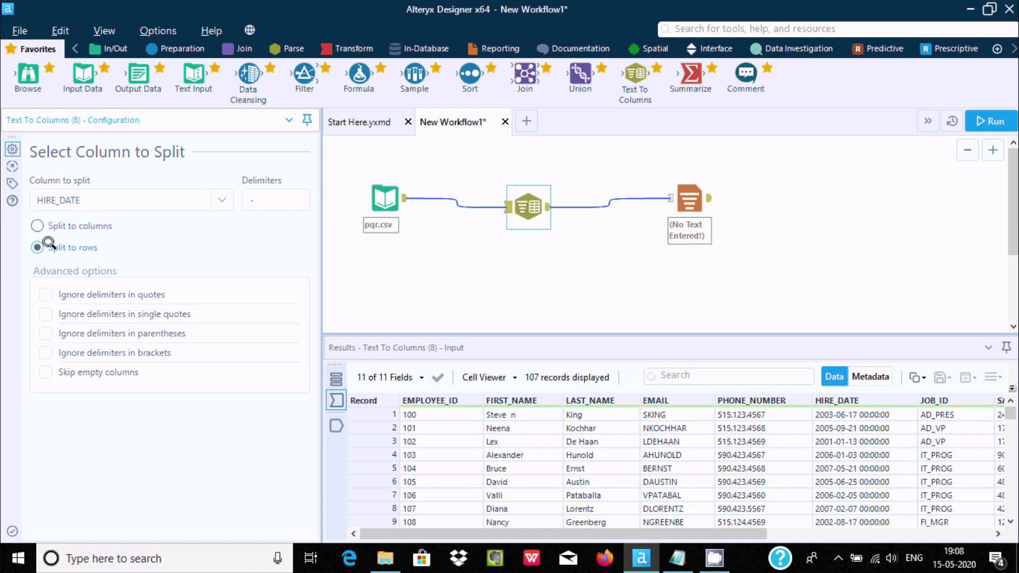
click(248, 206)
key(BackSpace)
Compare the original HIRE_DATE field at the Text To Columns input with the split date columns at the Report Text input.
drag(743, 534, 942, 539)
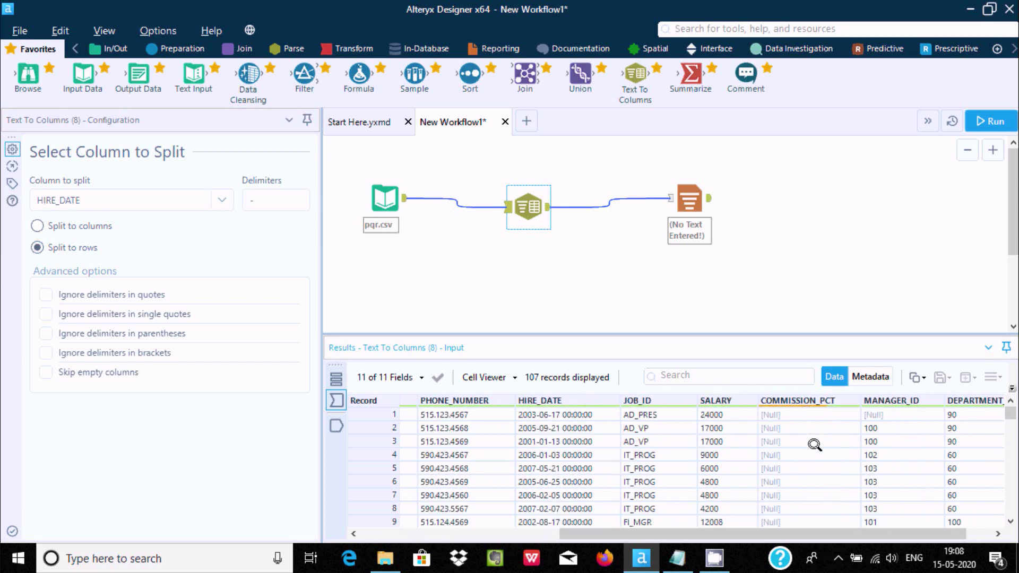
drag(830, 531, 855, 531)
click(696, 192)
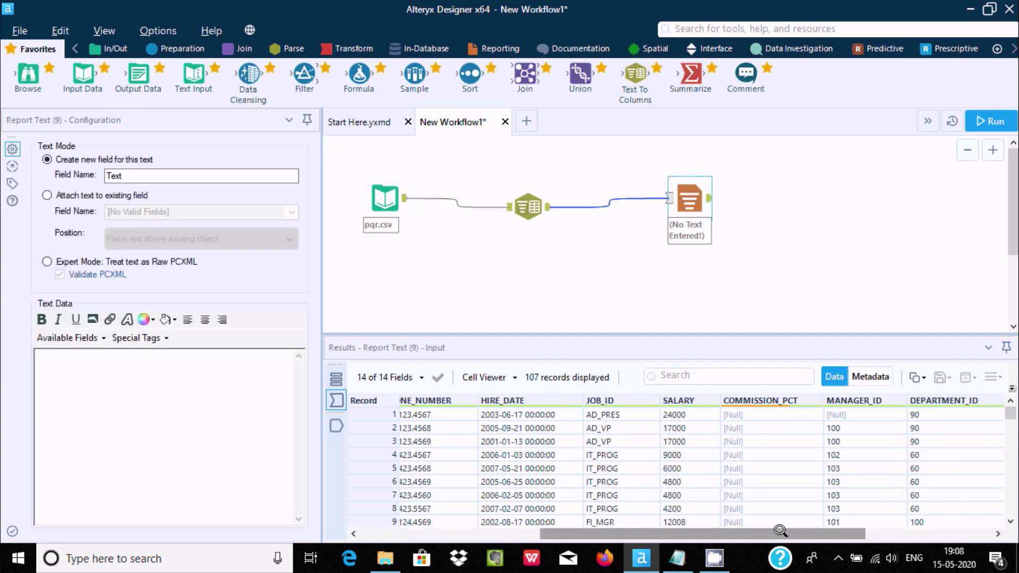
drag(780, 534, 877, 536)
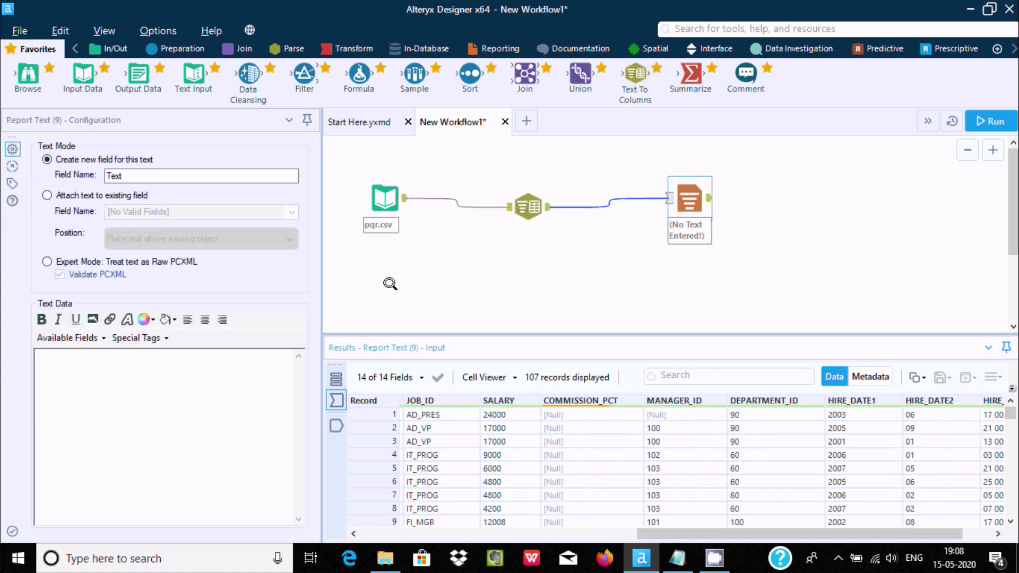
click(526, 195)
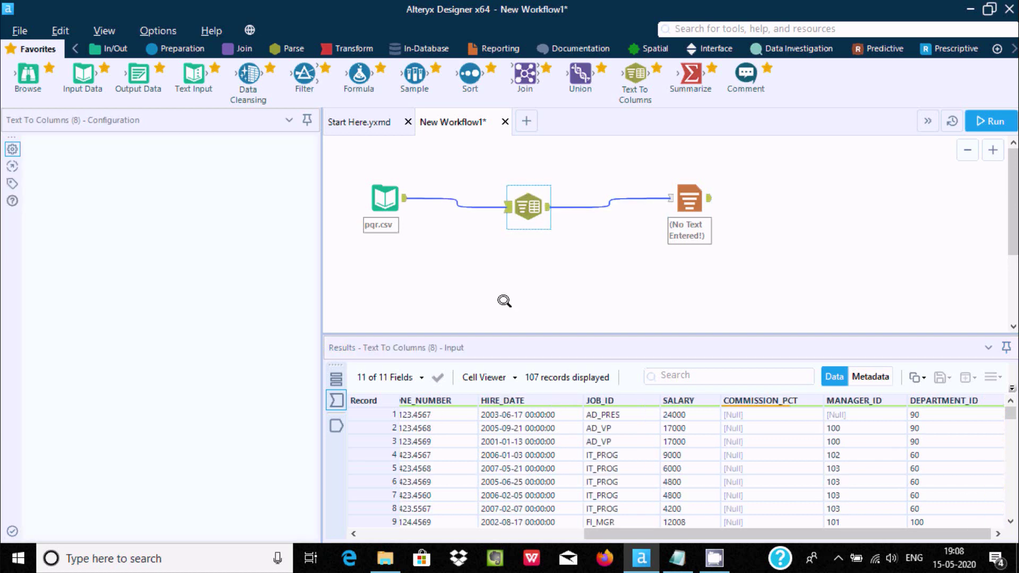
Run the workflow with the split-to-rows setting and review the fields in the Text To Columns input results.
click(992, 120)
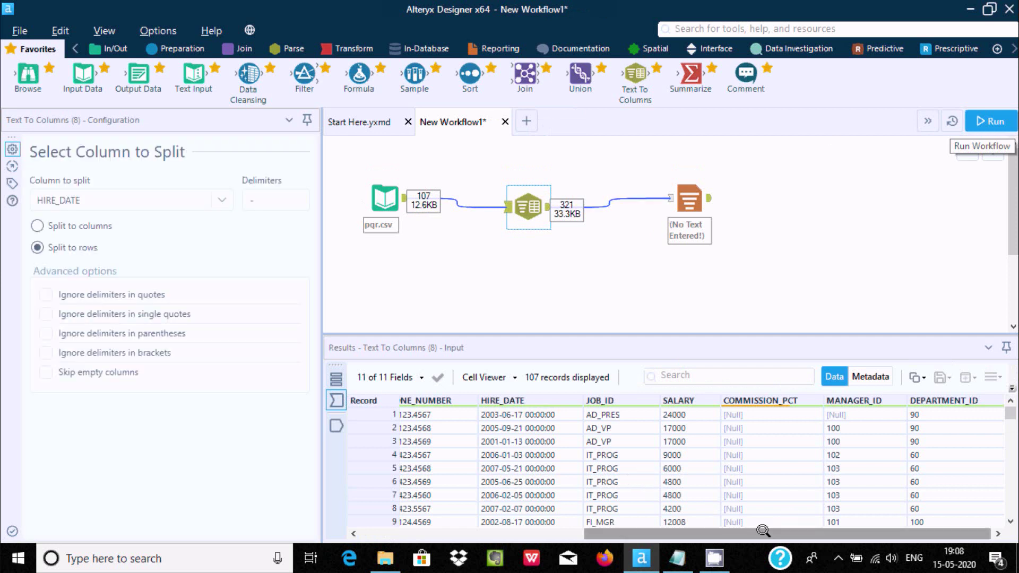
scroll(775, 529, left, 2)
drag(778, 528, 843, 529)
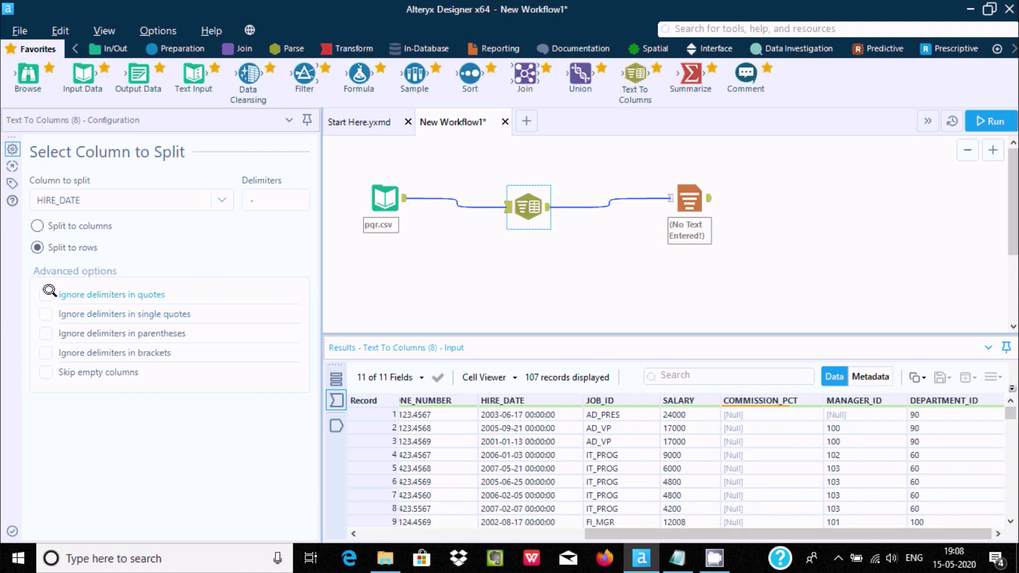
drag(585, 535, 387, 515)
scroll(357, 513, right, 5)
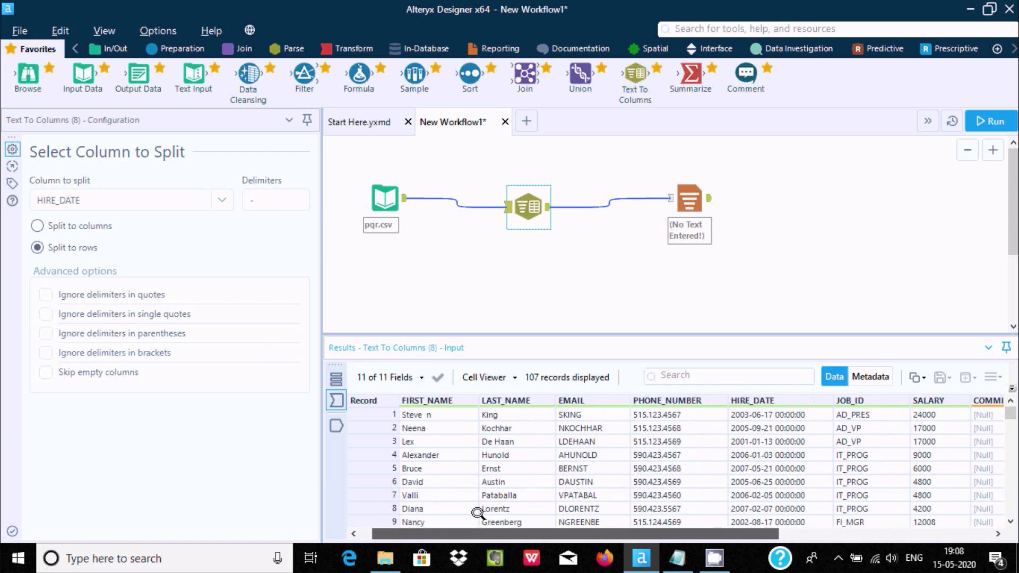
scroll(455, 511, left, 3)
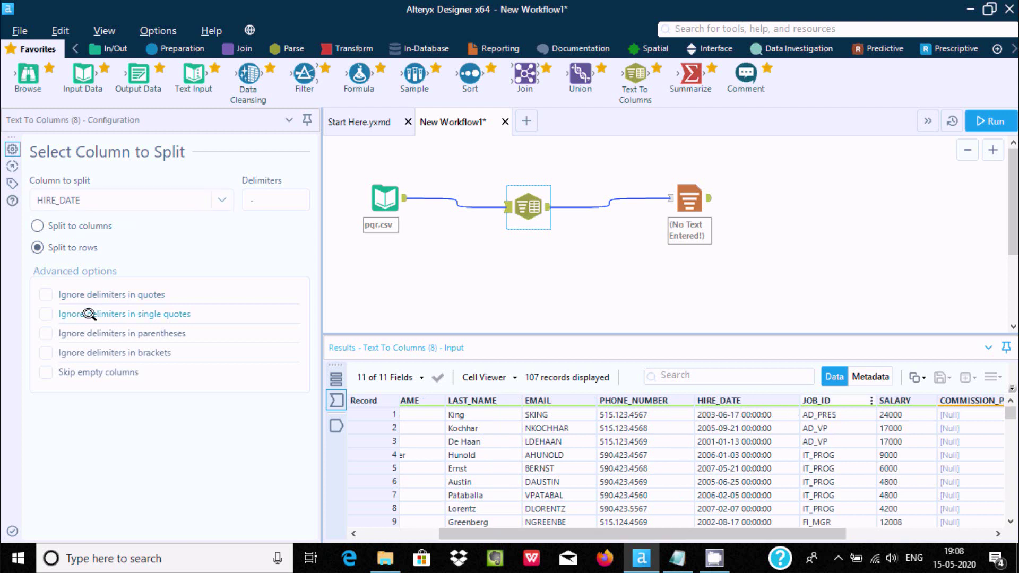
Enable ignoring delimiters in quotes, run the workflow and inspect the HIRE_DATE rows in the Report Text input results.
click(44, 290)
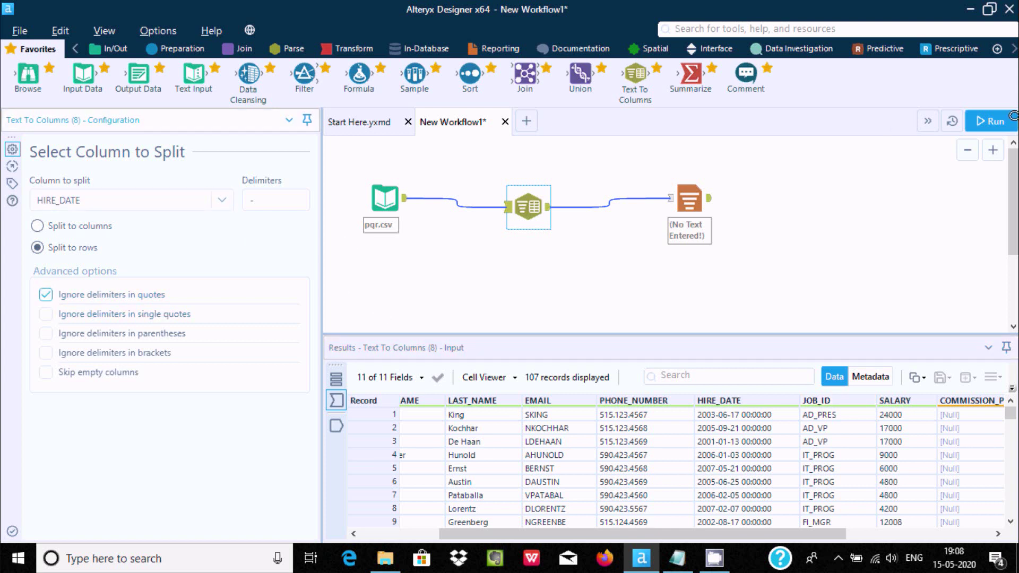
click(988, 121)
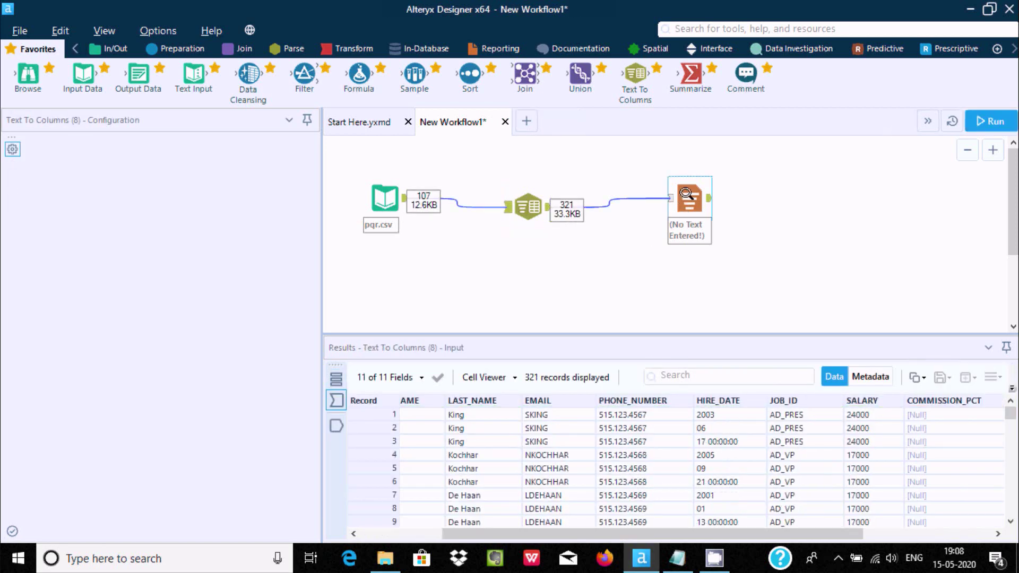
click(687, 194)
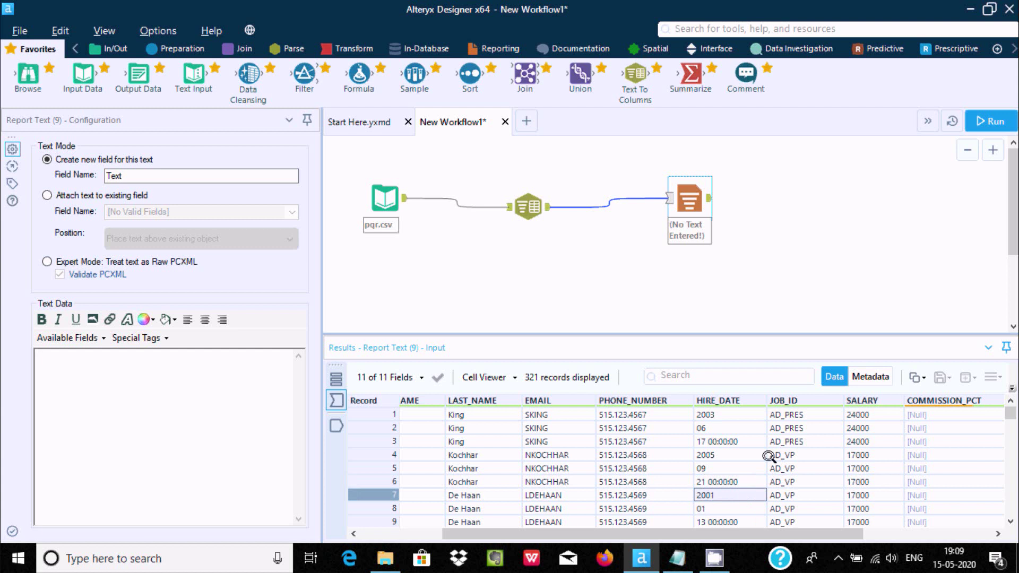
click(778, 417)
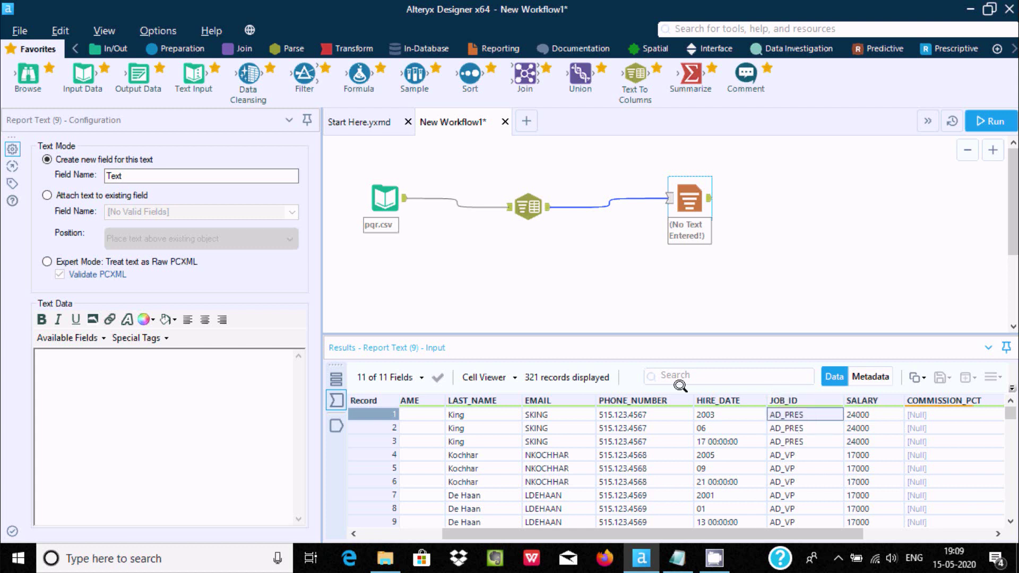
Change the Text To Columns column to split to JOB_ID, run the workflow and check JOB_ID in the Report Text input results.
click(514, 212)
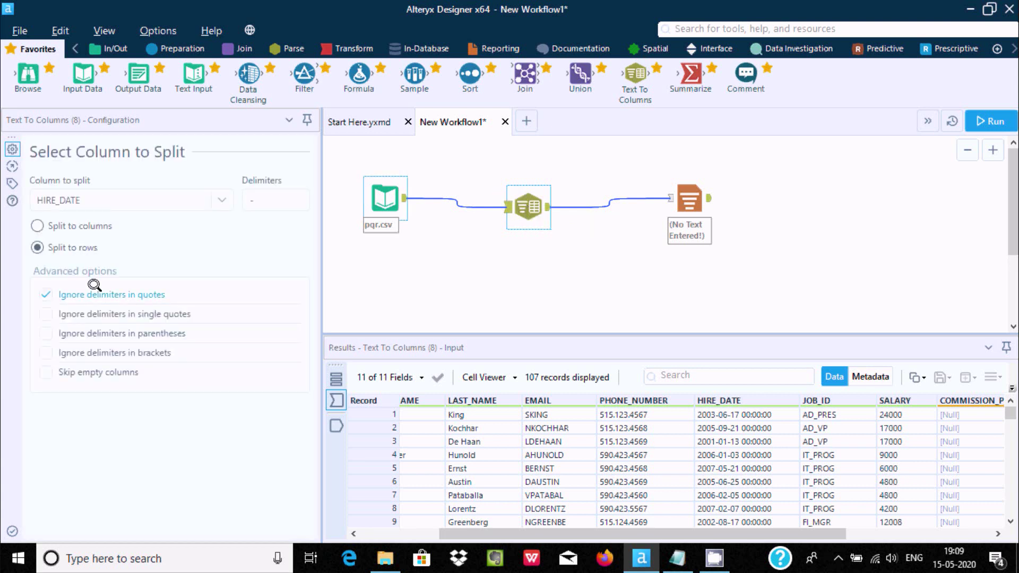
click(225, 193)
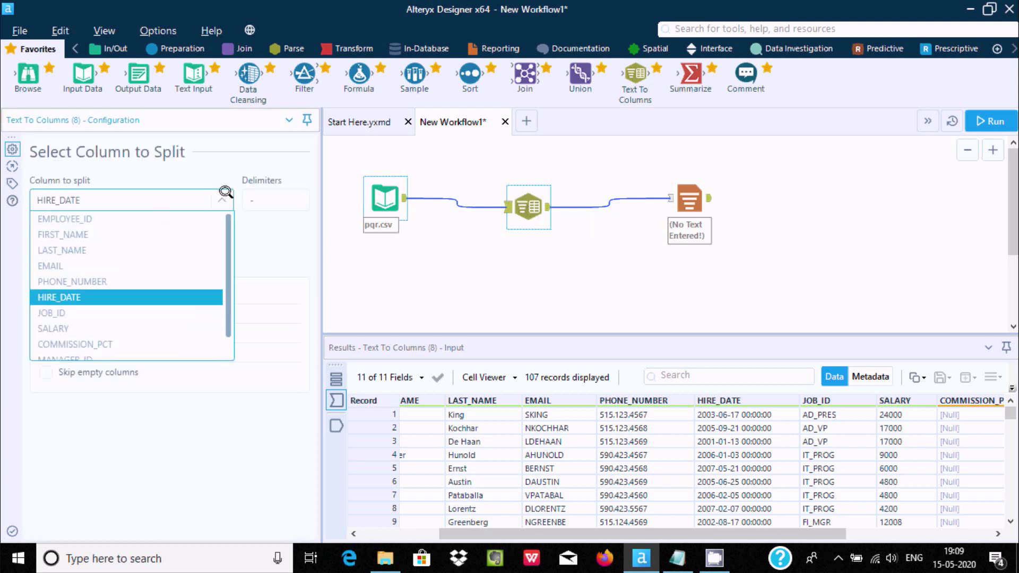
click(76, 308)
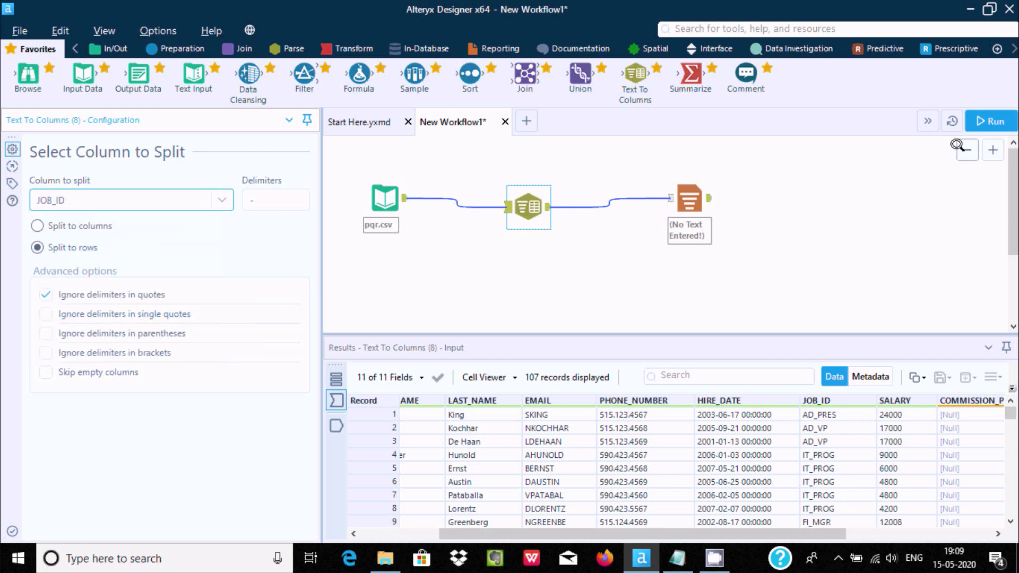
click(985, 121)
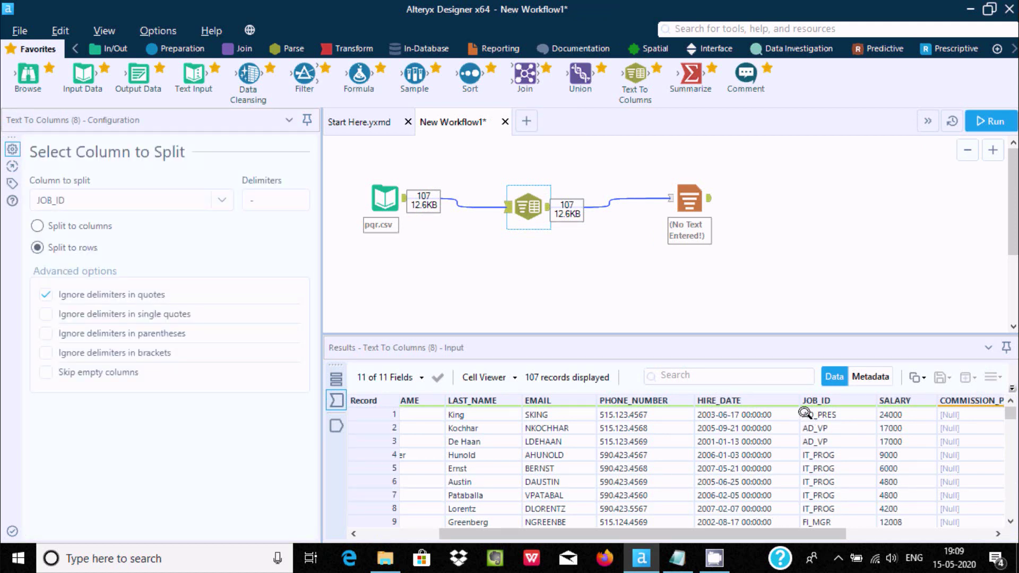
click(690, 211)
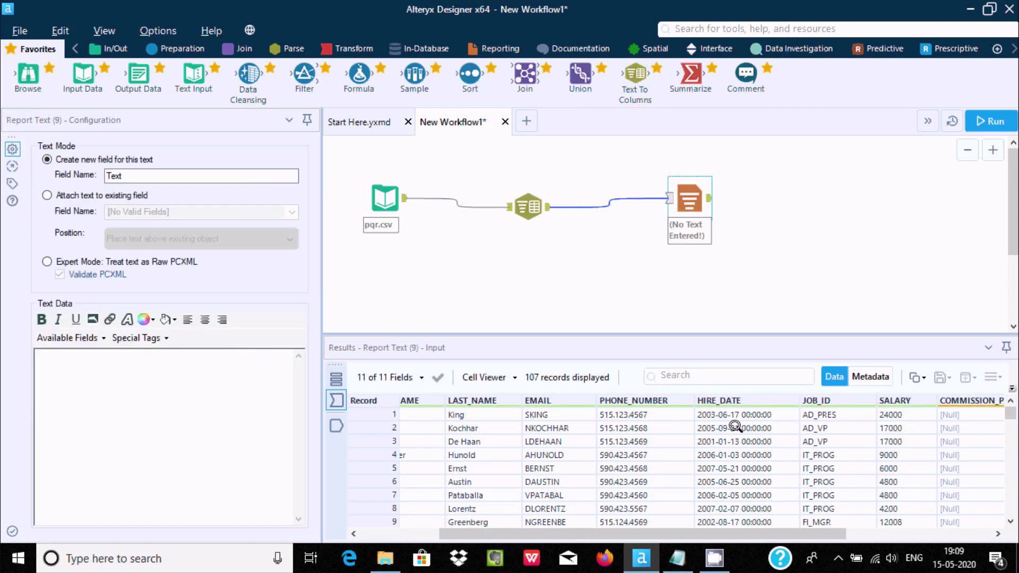
drag(706, 528, 748, 528)
Set the Text To Columns delimiter for JOB_ID to an underscore.
click(525, 205)
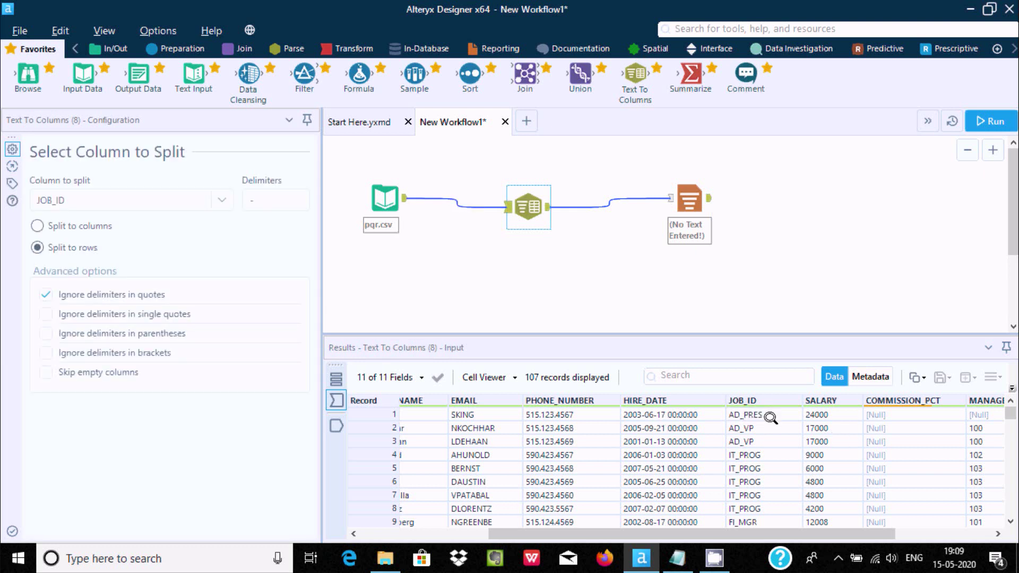
click(260, 200)
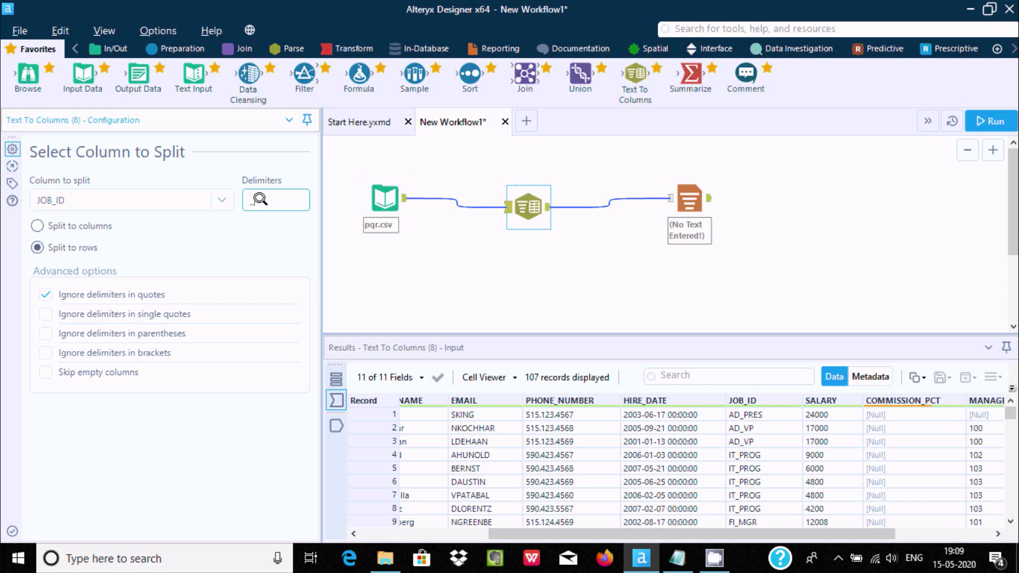
click(513, 250)
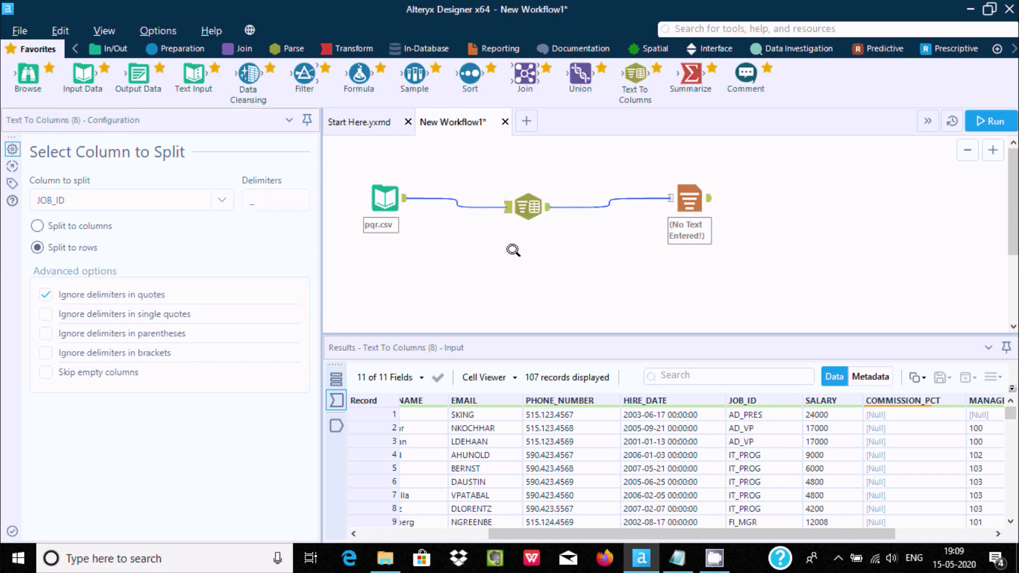
Run the workflow and inspect the JOB_ID values split into rows in the Report Text input results.
click(981, 120)
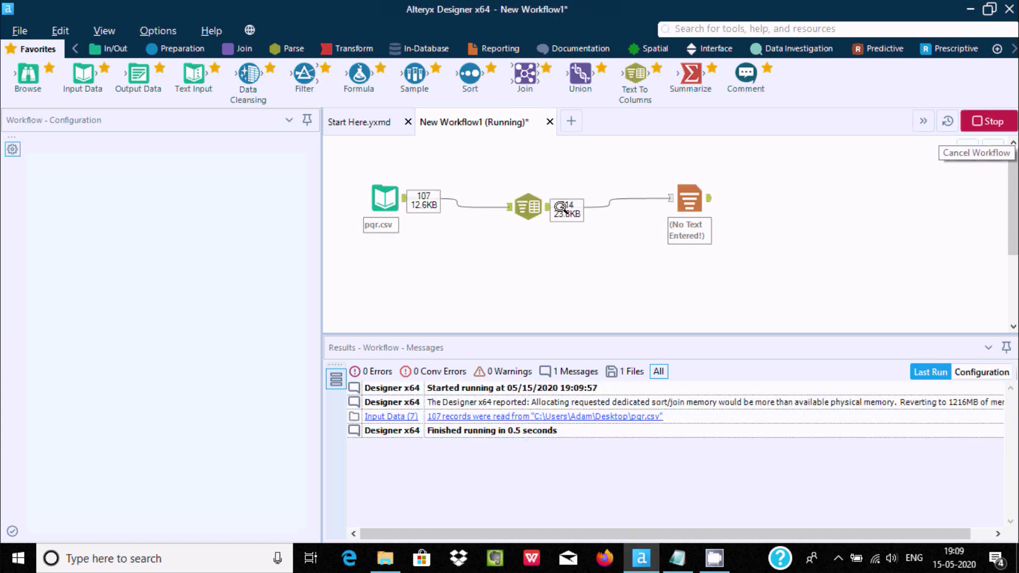
click(528, 206)
click(671, 194)
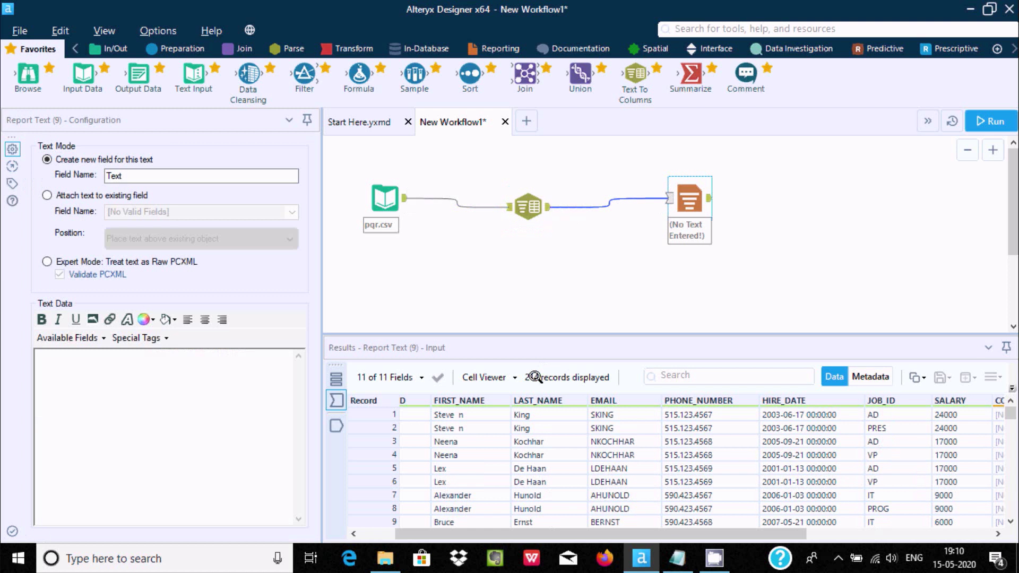
drag(581, 532, 636, 533)
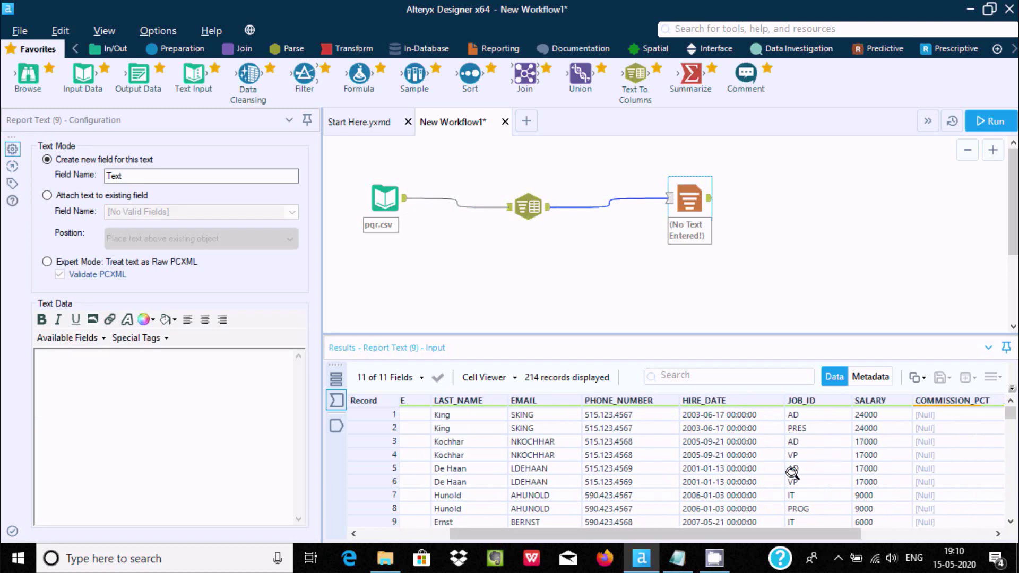